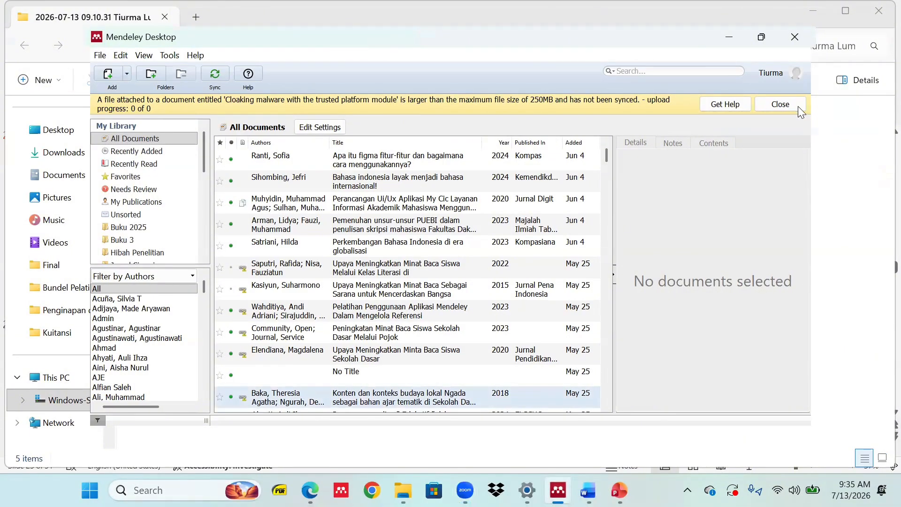
Close the file-size sync warning and show All Documents in the library list.
left_click(780, 104)
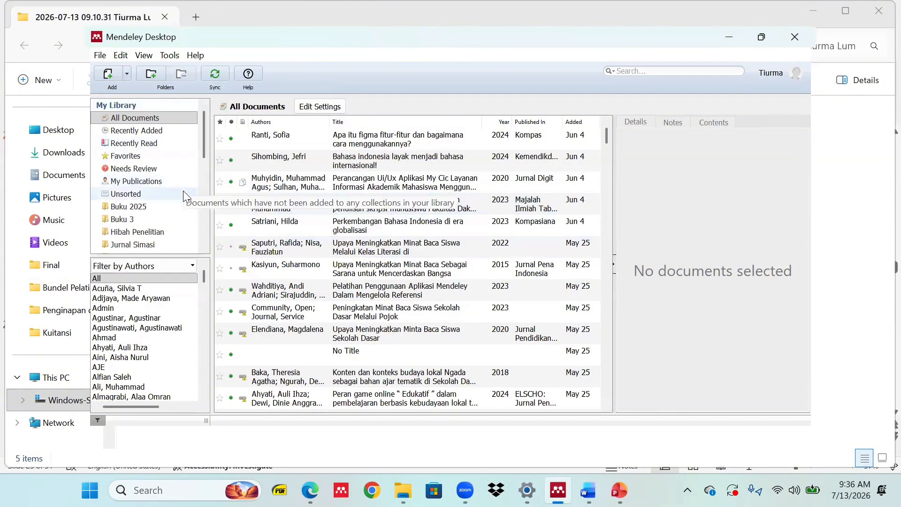
scroll(196, 240, "down", 3)
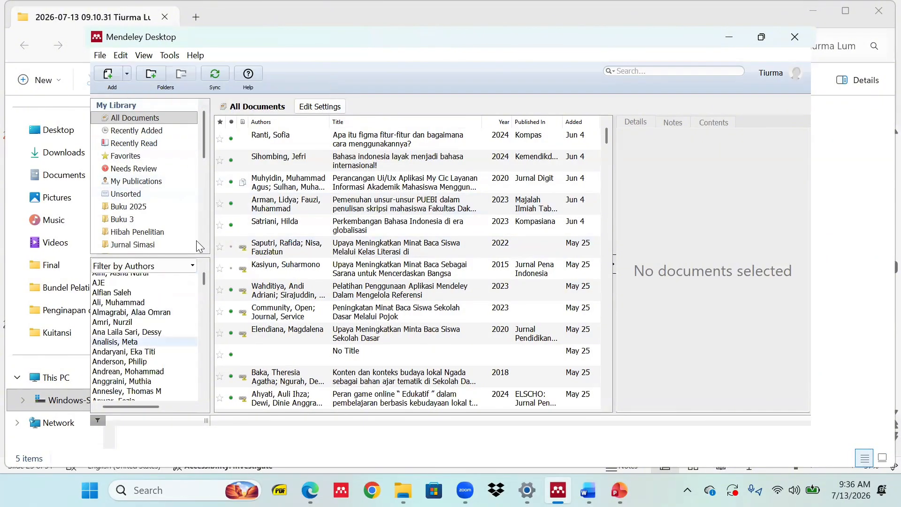
left_click(203, 141)
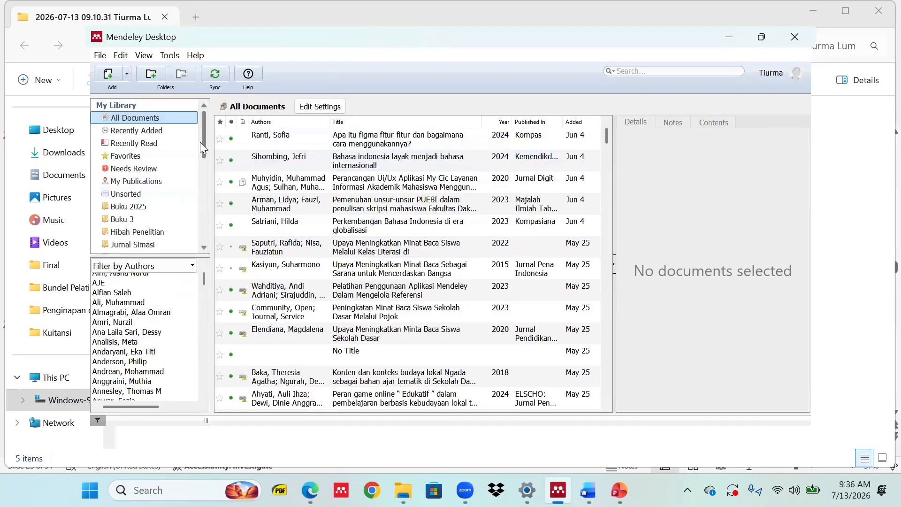
scroll(200, 165, "down", 6)
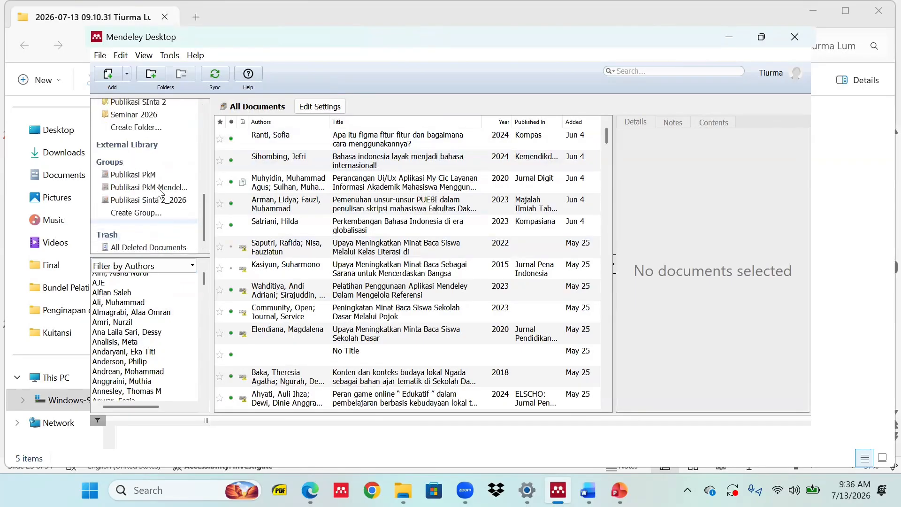
Create a new library folder named 'Pelatihan Pustakawan 2026'.
left_click(140, 127)
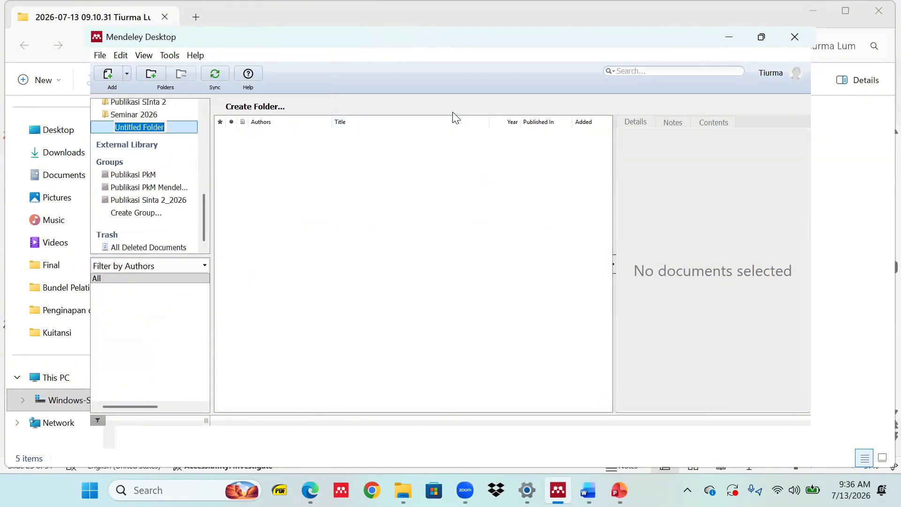
type("Pelatihan")
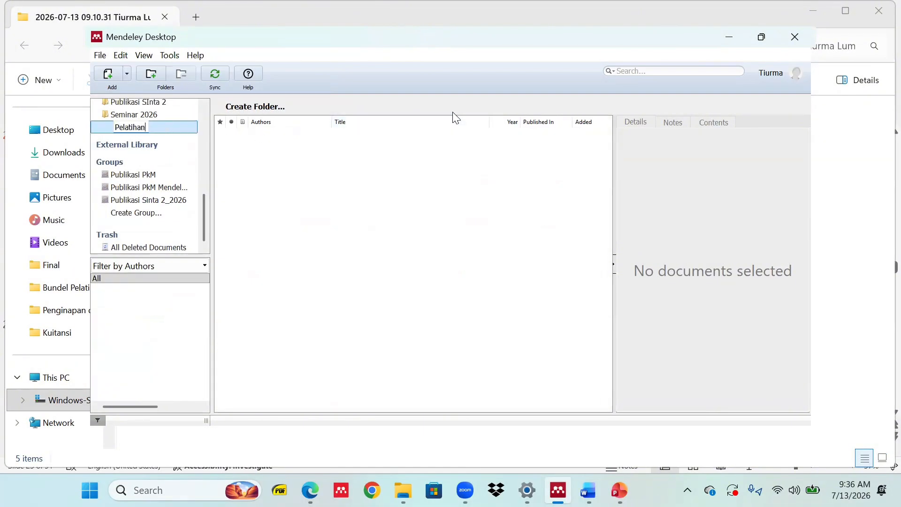
type(" Pustakawan 2")
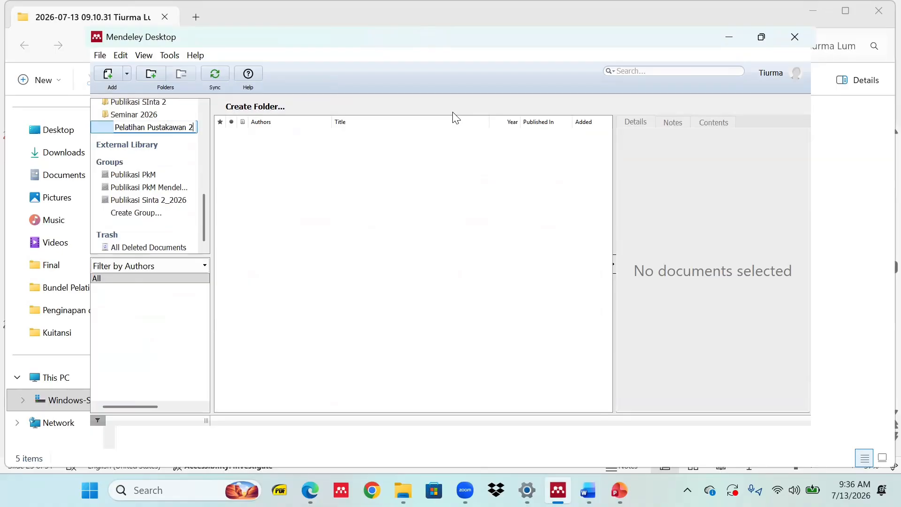
type("026")
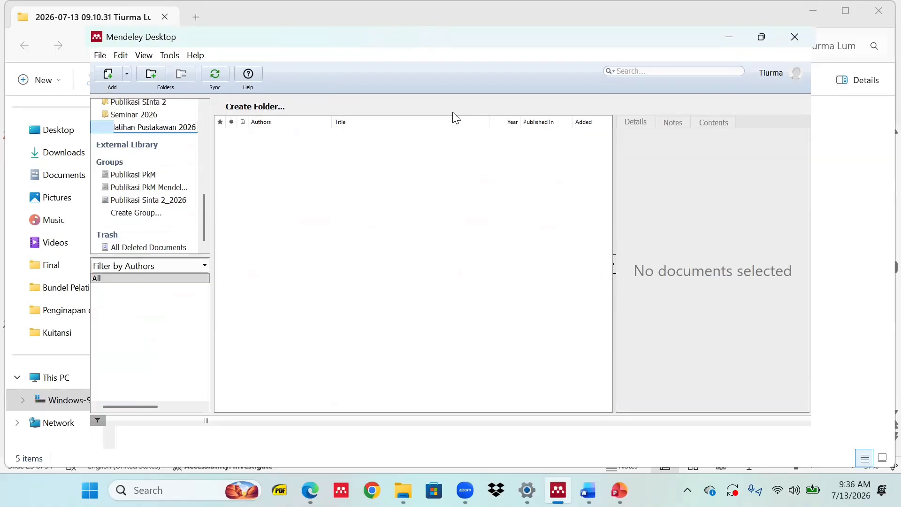
key("Return")
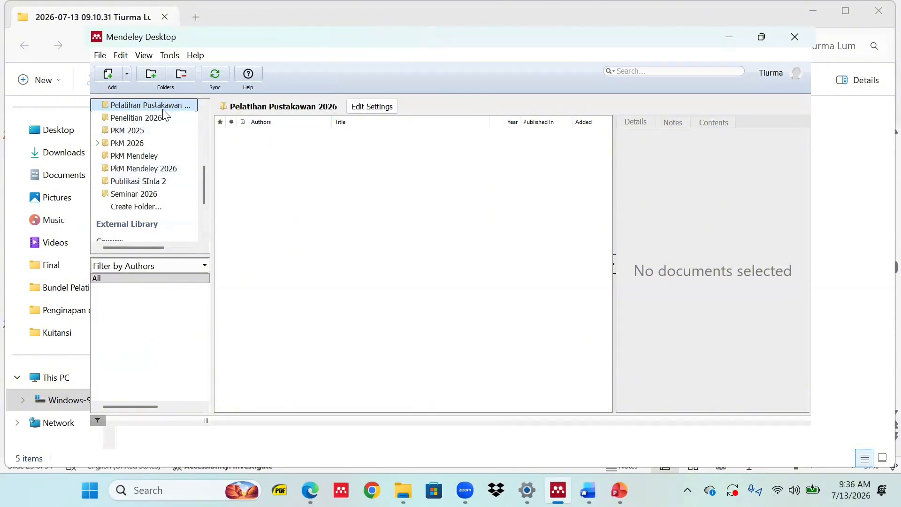
left_click_drag(203, 175, 204, 196)
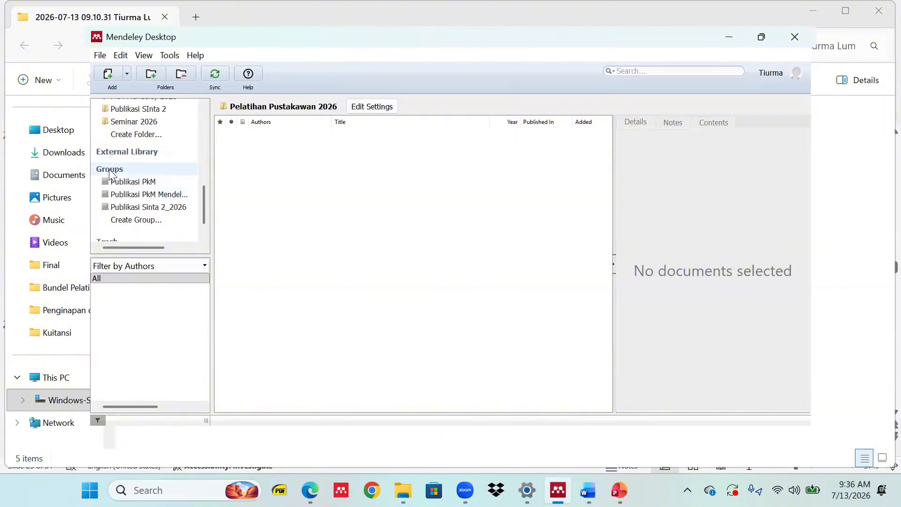
Create a new private group named 'Pelatihan Mendeley 2026', fixing the typo in its name.
left_click(112, 180)
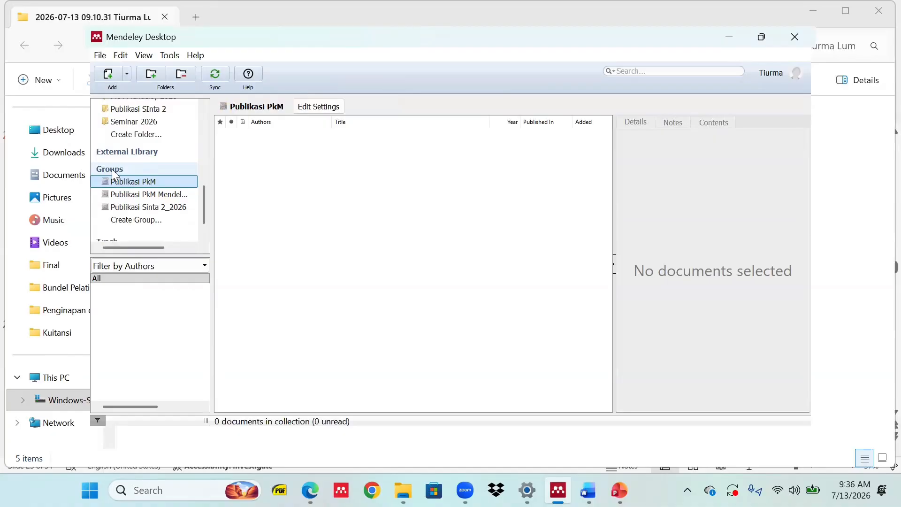
left_click(153, 223)
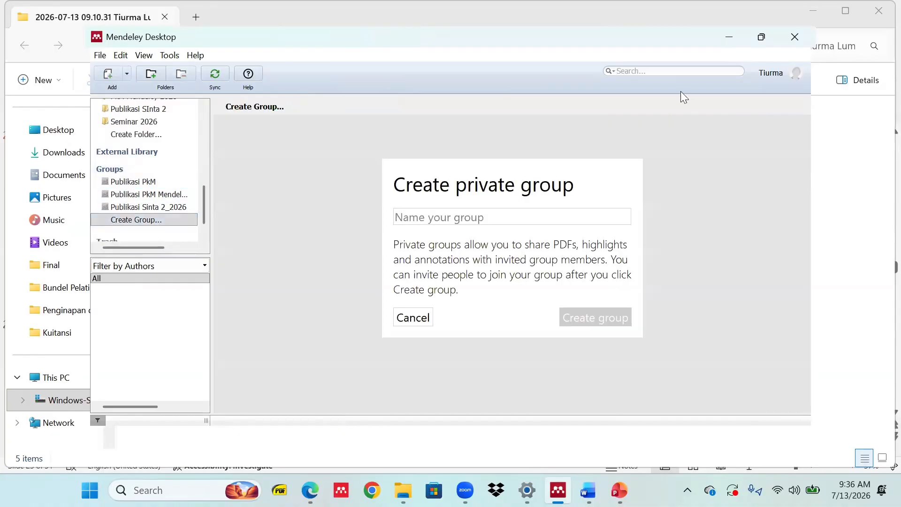
type("Pelati")
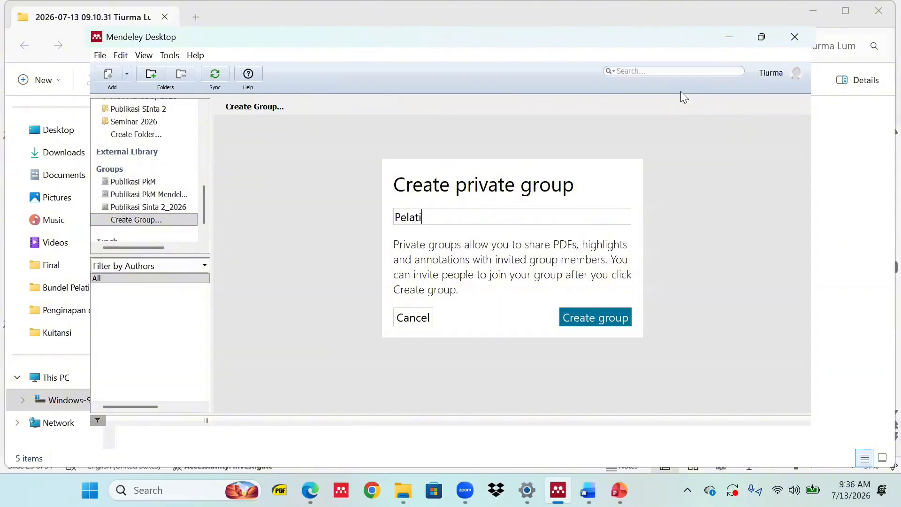
type("han Mendeley 2026")
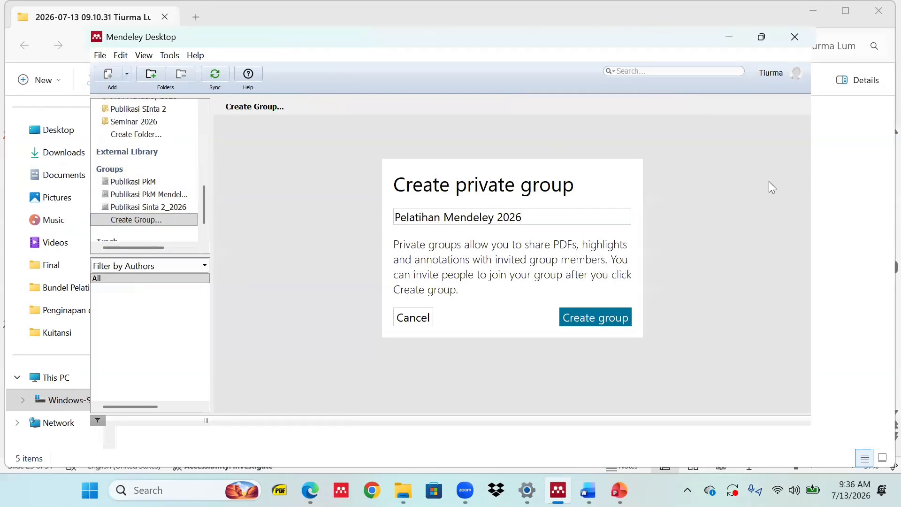
key("Return")
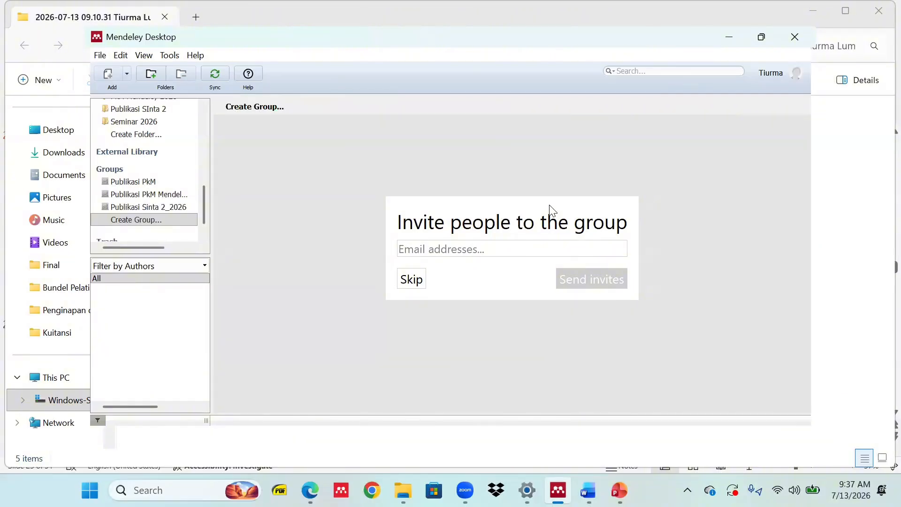
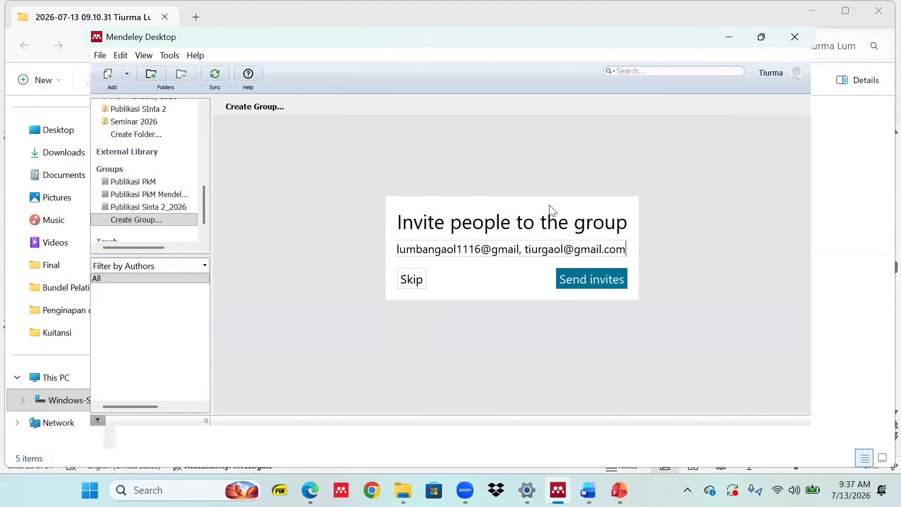
Enter two invitee e-mail addresses, send the invites, and dismiss the invalid-address error.
left_click(602, 287)
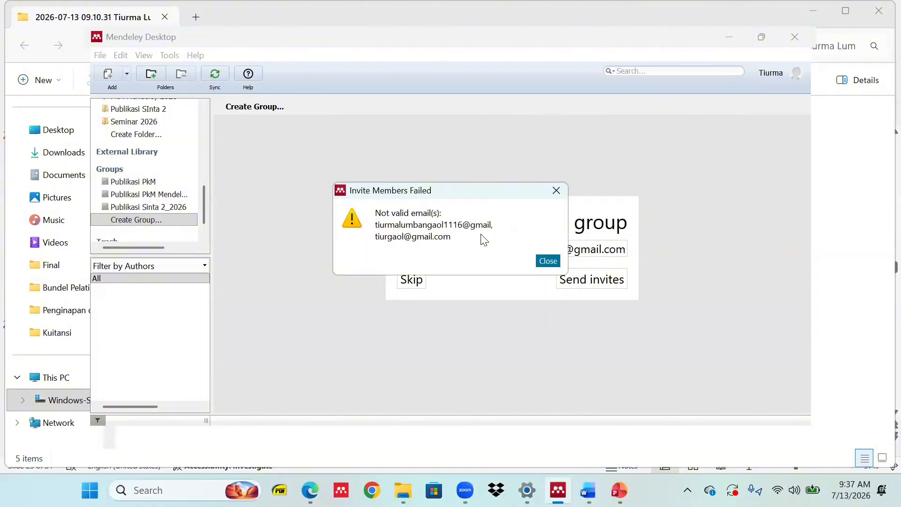
left_click(555, 191)
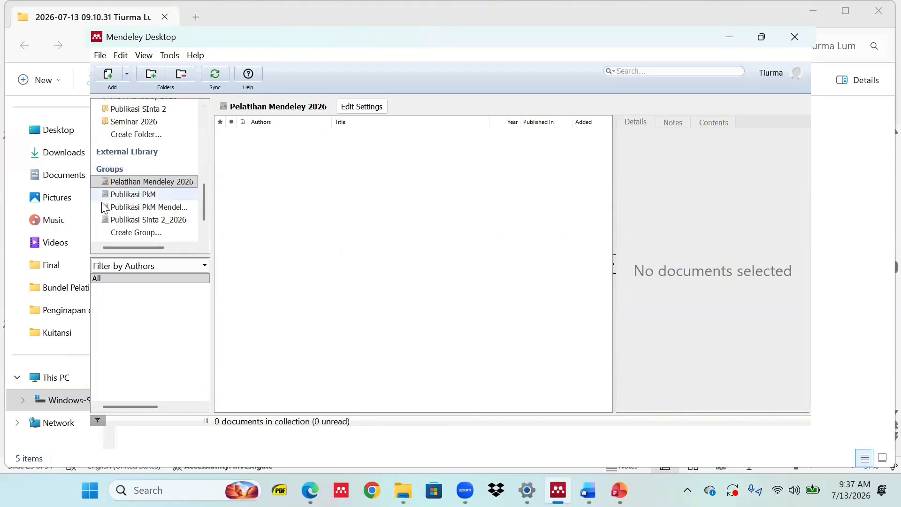
Check the empty Pelatihan Mendeley 2026 group, then open the Pelatihan Pustakawan 2026 folder.
left_click(139, 183)
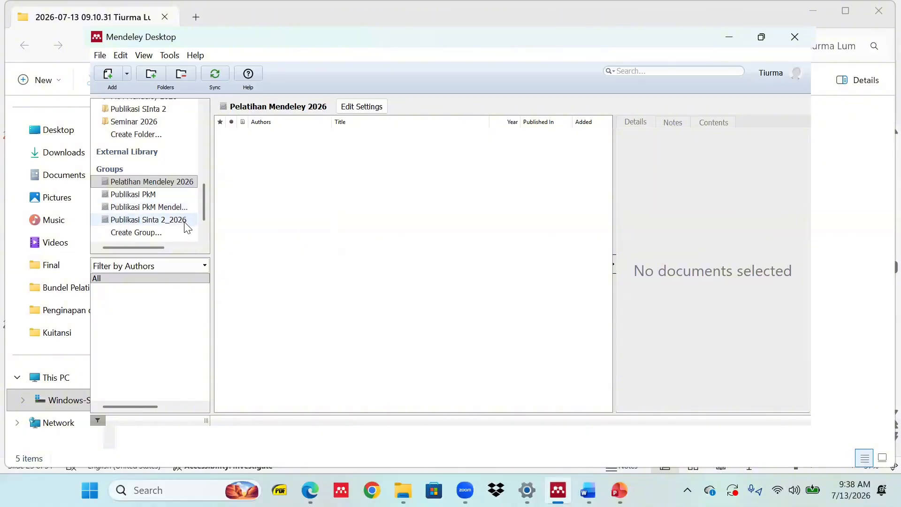
left_click(173, 183)
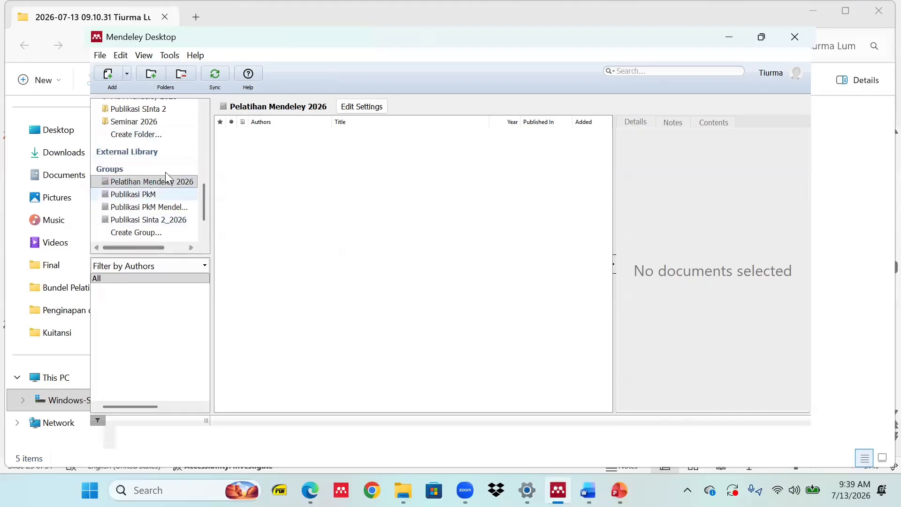
scroll(166, 172, "up", 1)
scroll(195, 185, "up", 2)
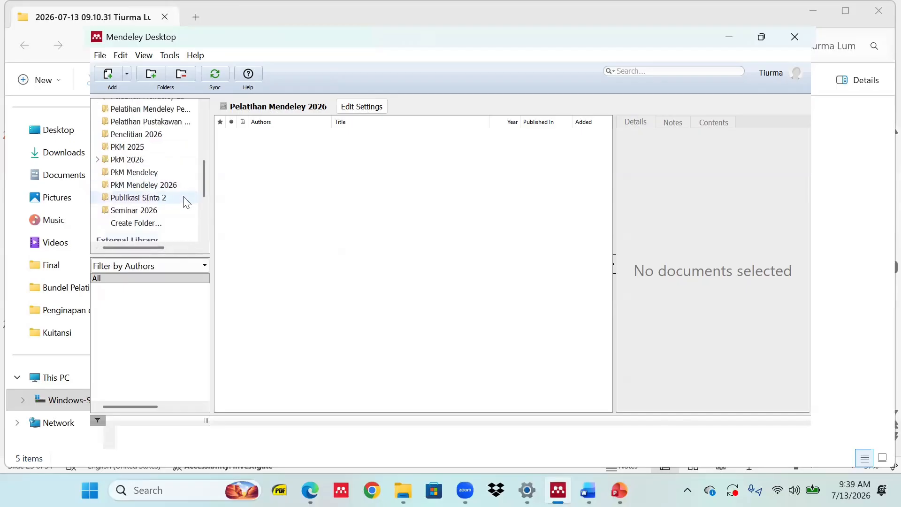
scroll(186, 202, "up", 1)
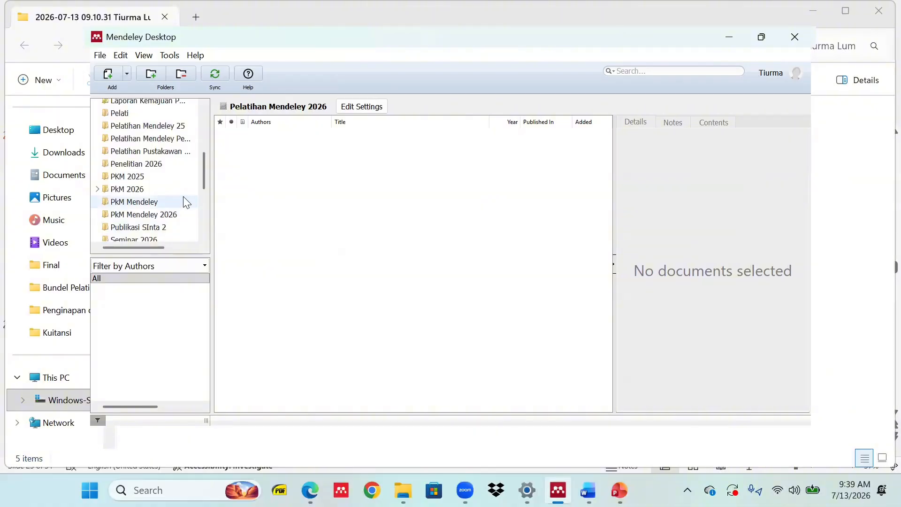
left_click(173, 155)
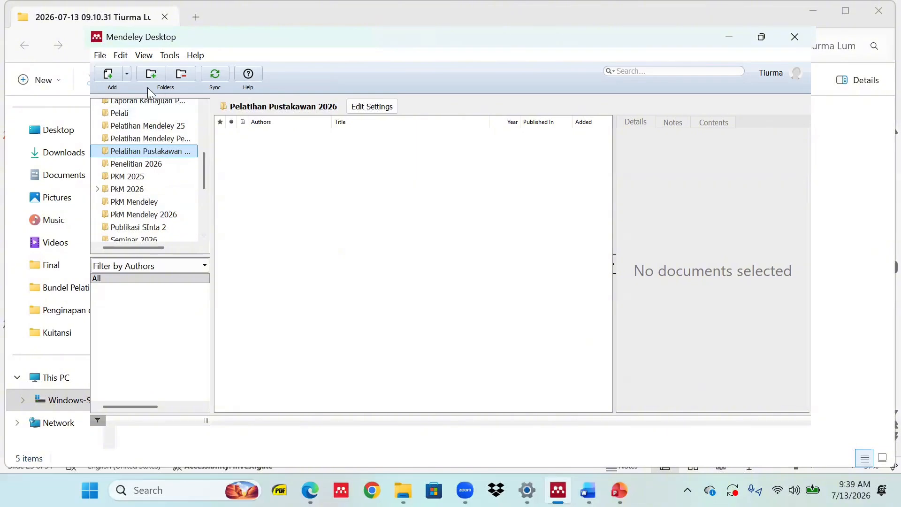
Add the paper PDF from the Desktop's Bundel Pelatihan folder into Pelatihan Pustakawan 2026.
left_click(127, 76)
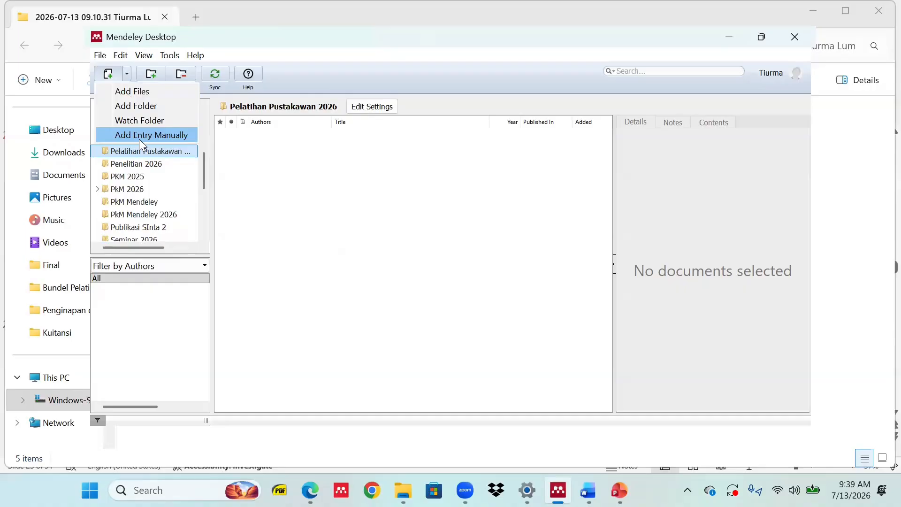
left_click(144, 96)
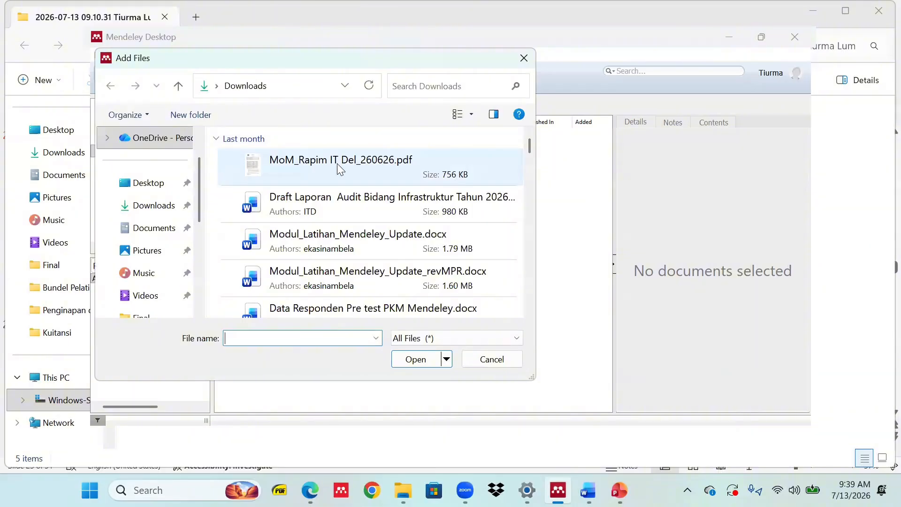
left_click(156, 192)
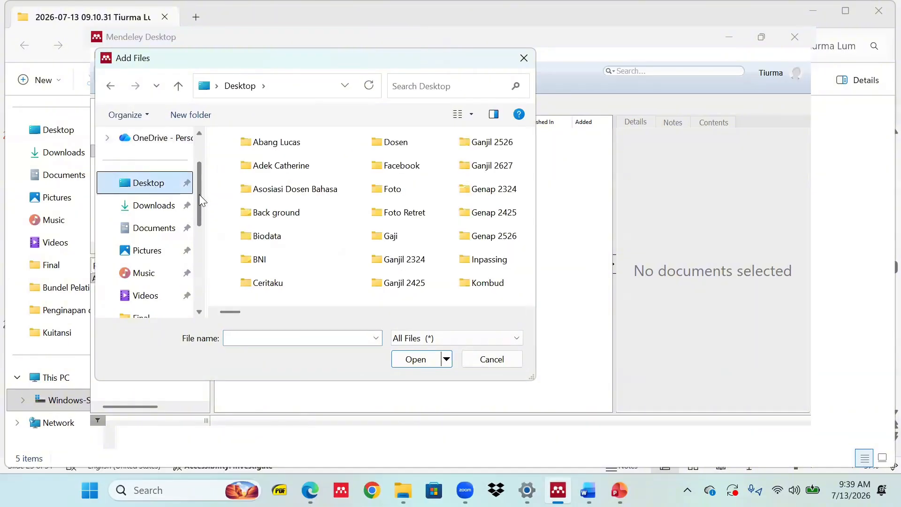
scroll(199, 195, "down", 1)
scroll(204, 217, "down", 4)
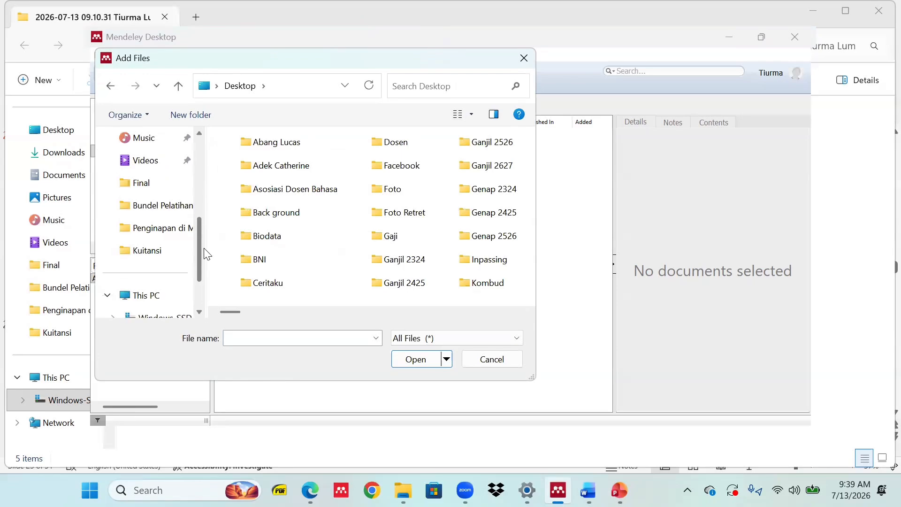
scroll(208, 222, "up", 1)
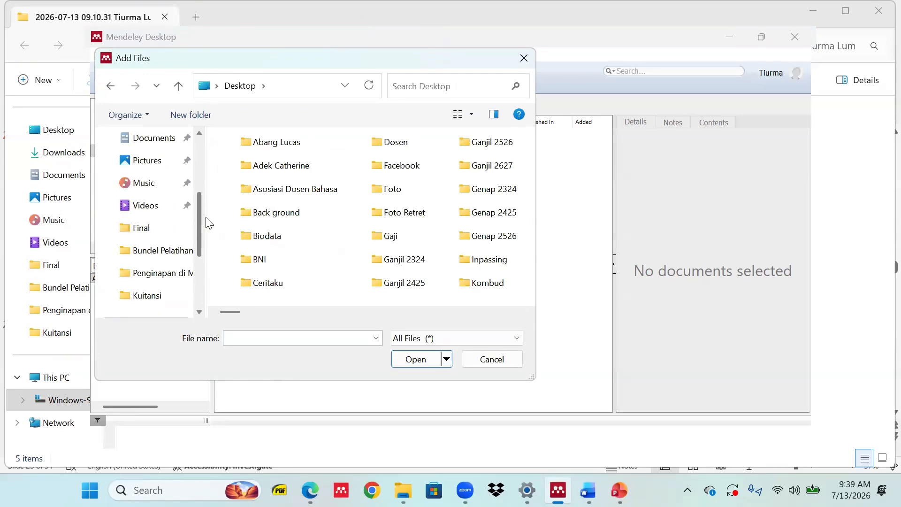
left_click(168, 249)
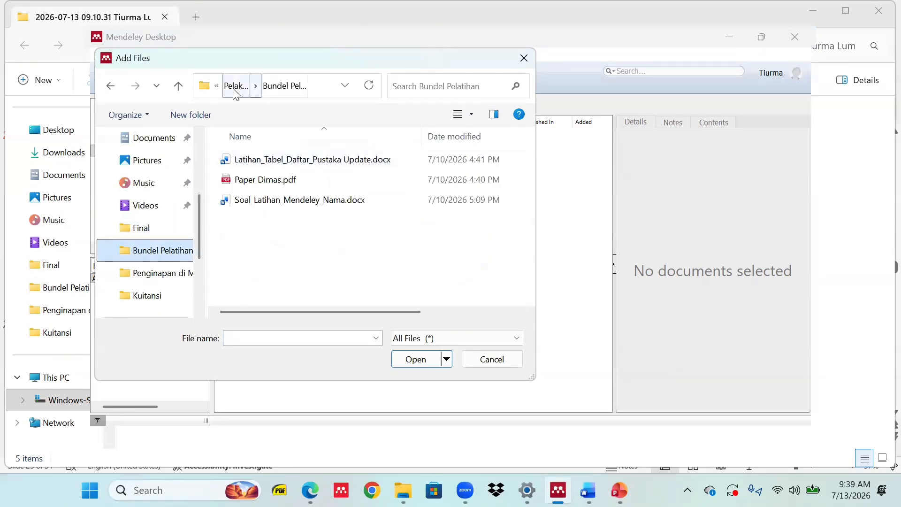
left_click(279, 182)
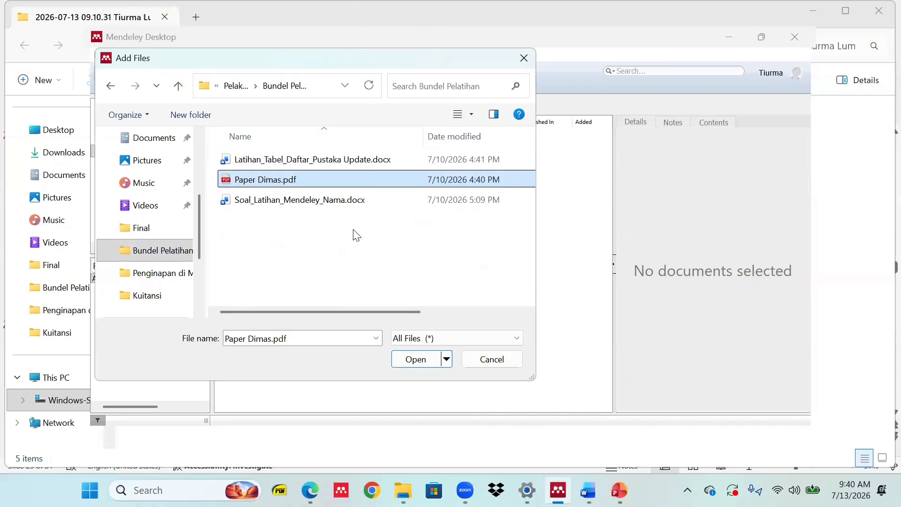
left_click(415, 359)
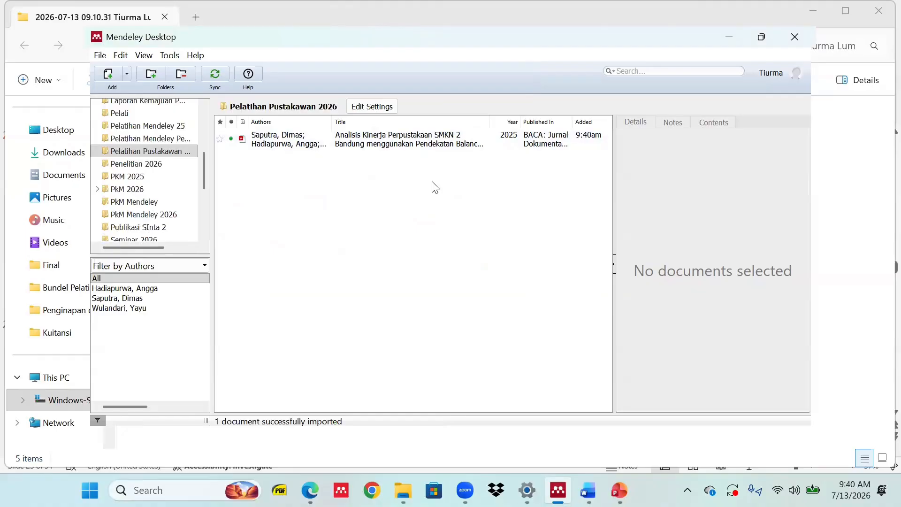
Start a manual reference entry and check the Word table's Buku label for its type.
left_click(124, 74)
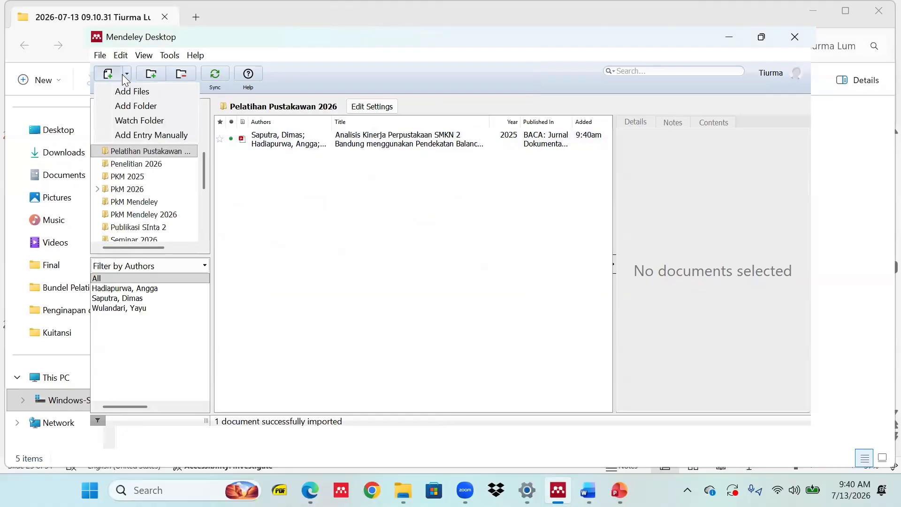
left_click(169, 135)
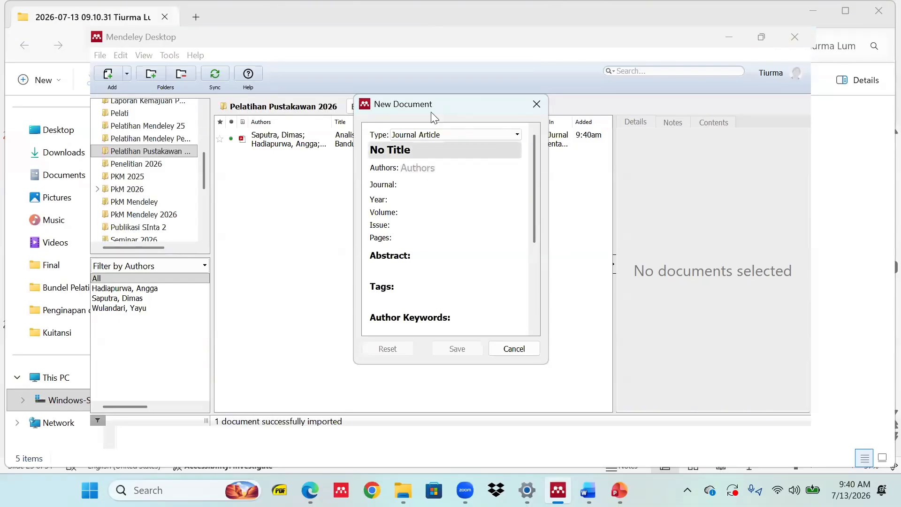
left_click(518, 135)
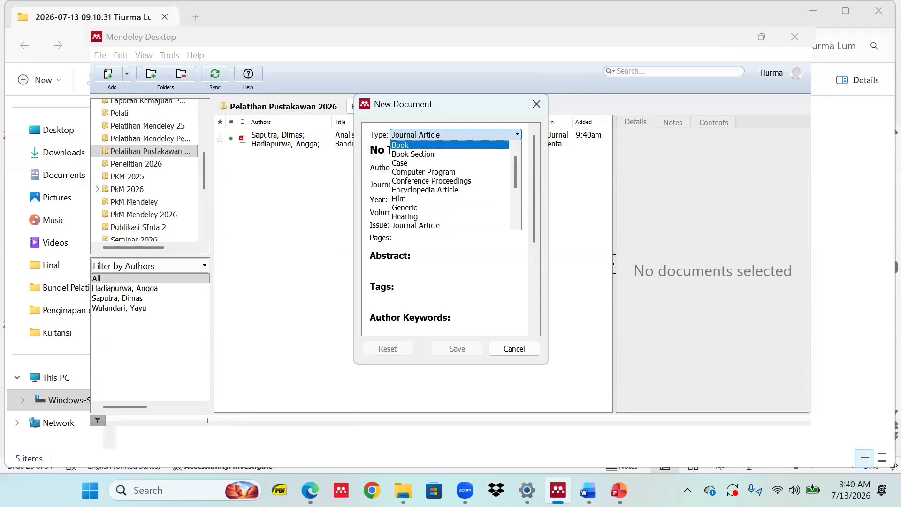
left_click(588, 490)
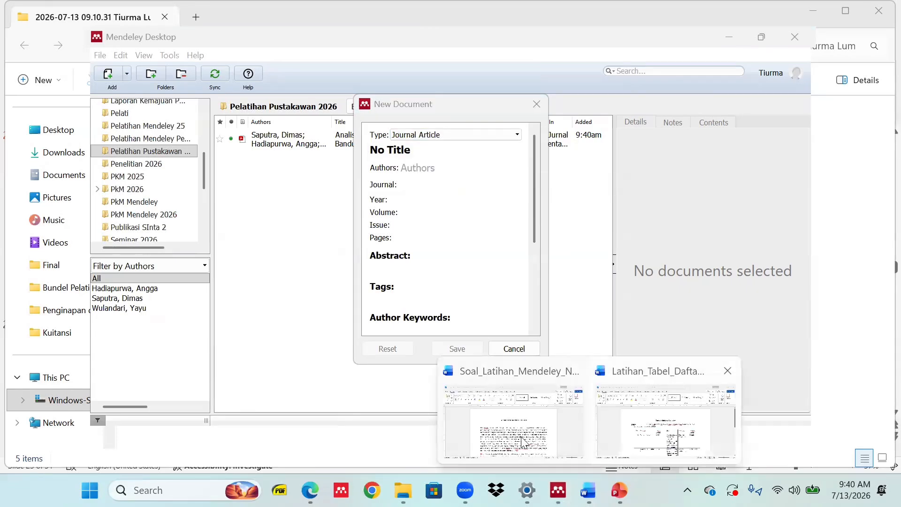
left_click(638, 446)
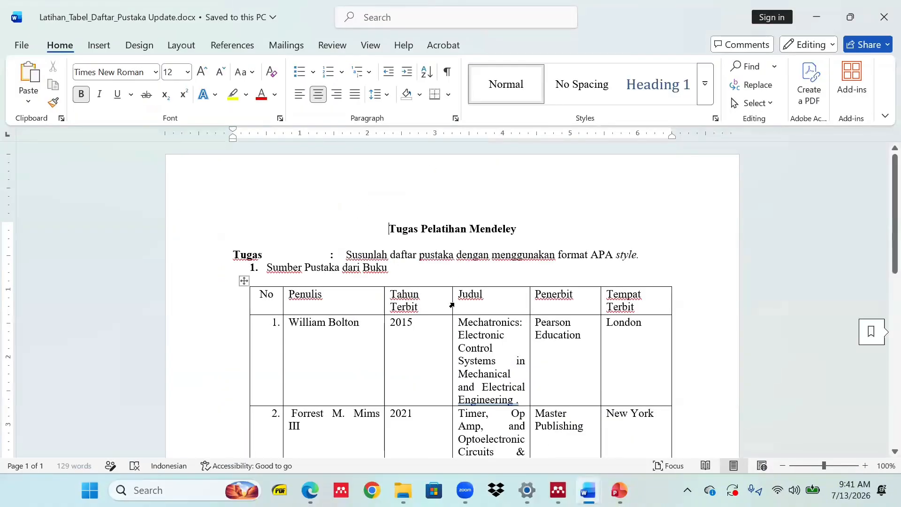
double_click(364, 268)
scroll(535, 347, "down", 1)
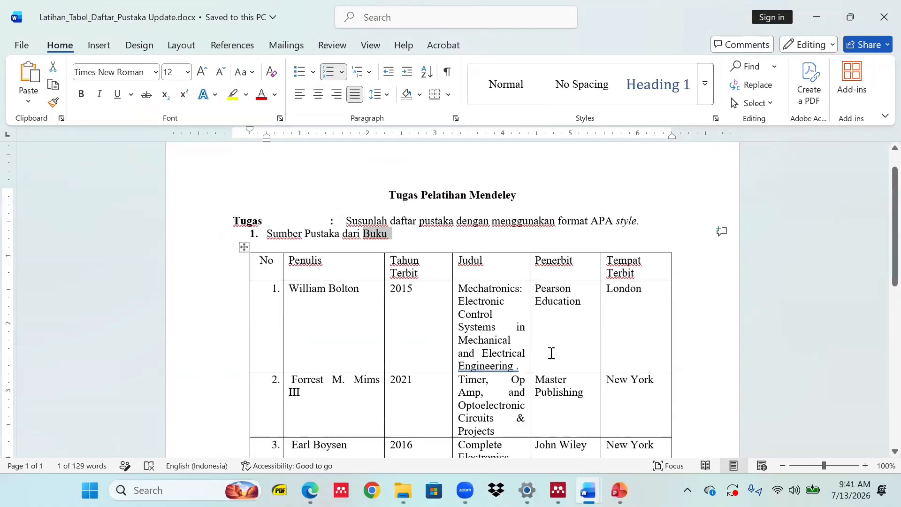
key("alt+Tab")
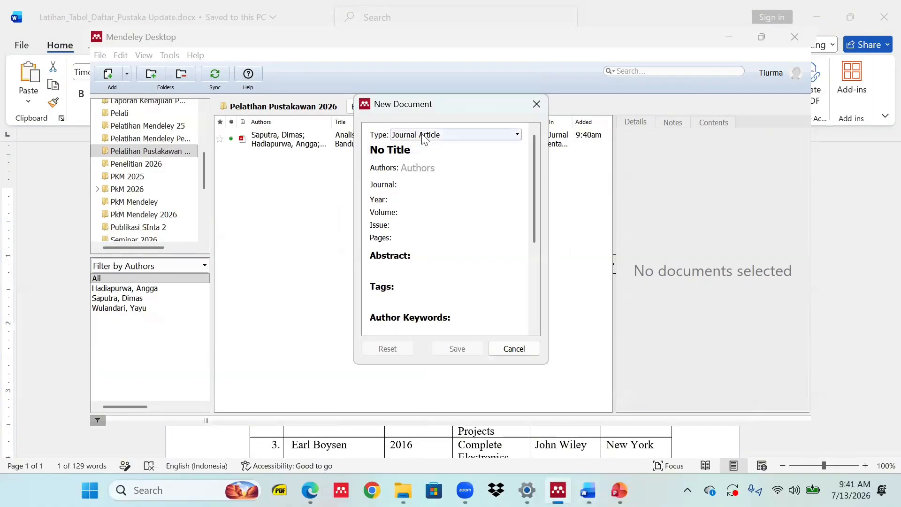
left_click(424, 138)
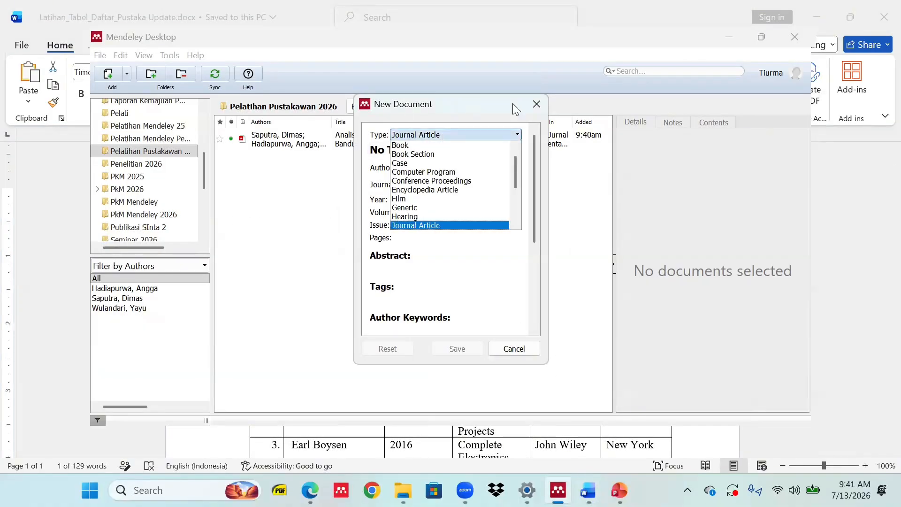
left_click(537, 103)
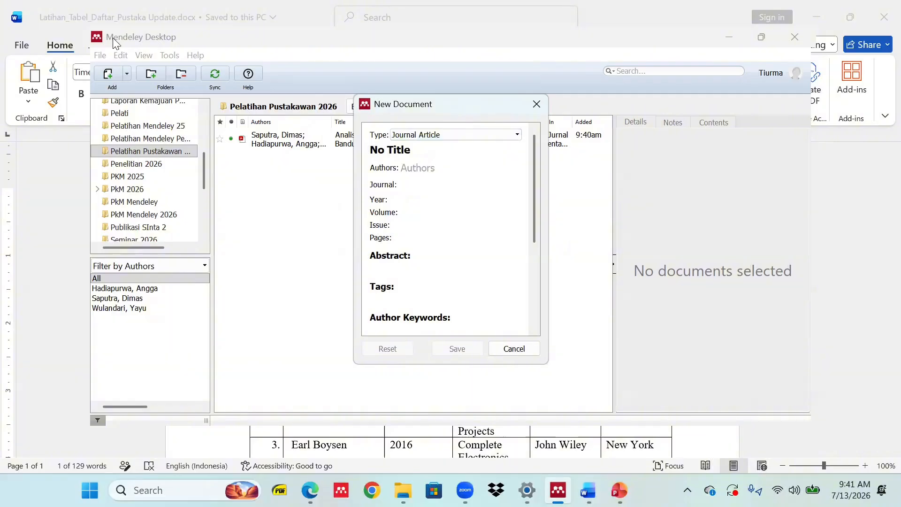
Discard the unfinished form, start a fresh manual entry, and set its type to Book.
left_click(126, 75)
left_click(109, 76)
left_click(109, 75)
left_click(728, 173)
left_click(536, 103)
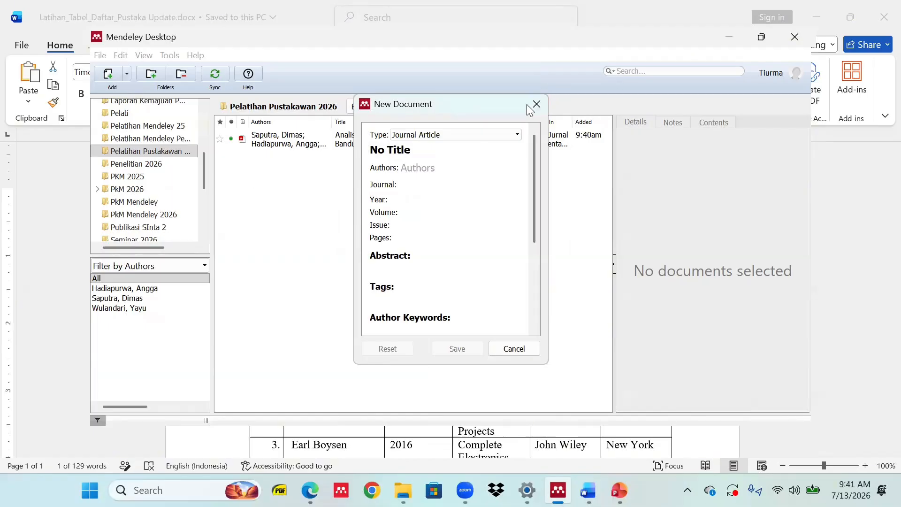
left_click(126, 76)
left_click(143, 134)
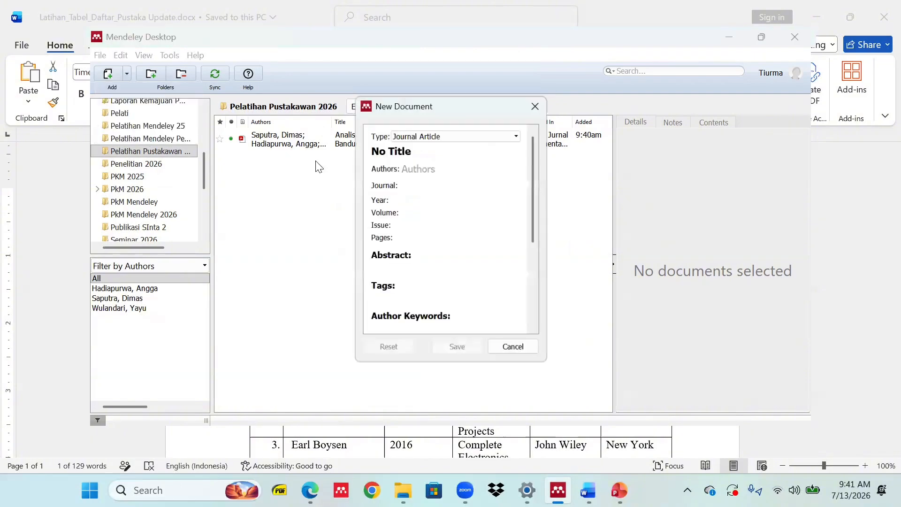
left_click(453, 137)
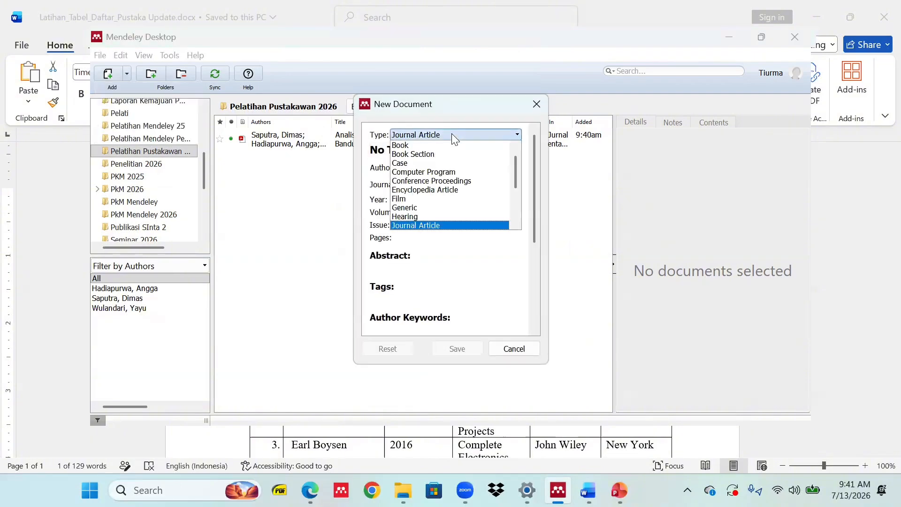
scroll(446, 202, "down", 1)
scroll(446, 216, "up", 1)
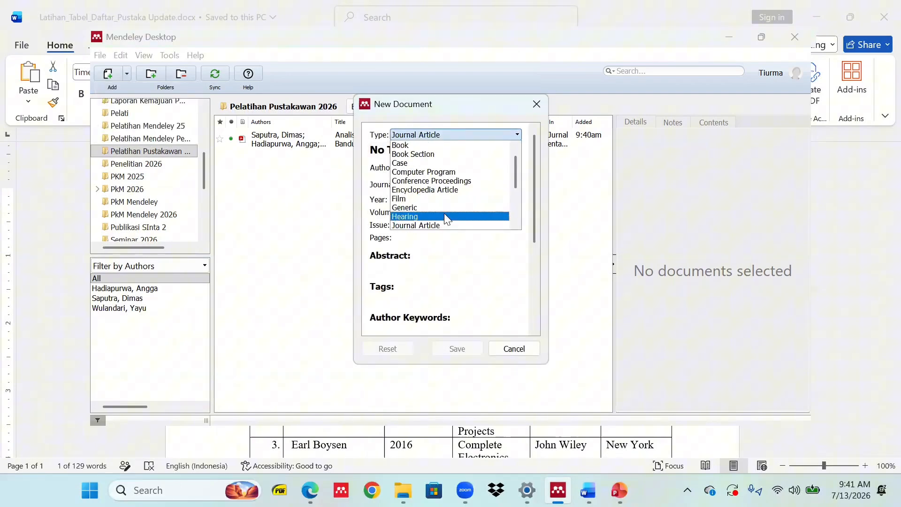
left_click(417, 145)
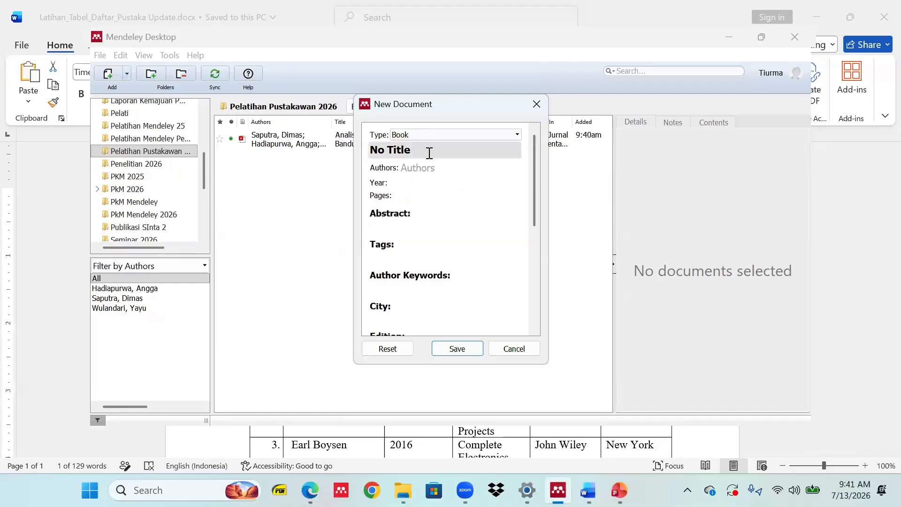
Select Mendeley's placeholder title, then make the first Word book title all lowercase.
left_click(430, 153)
left_click_drag(421, 152, 355, 152)
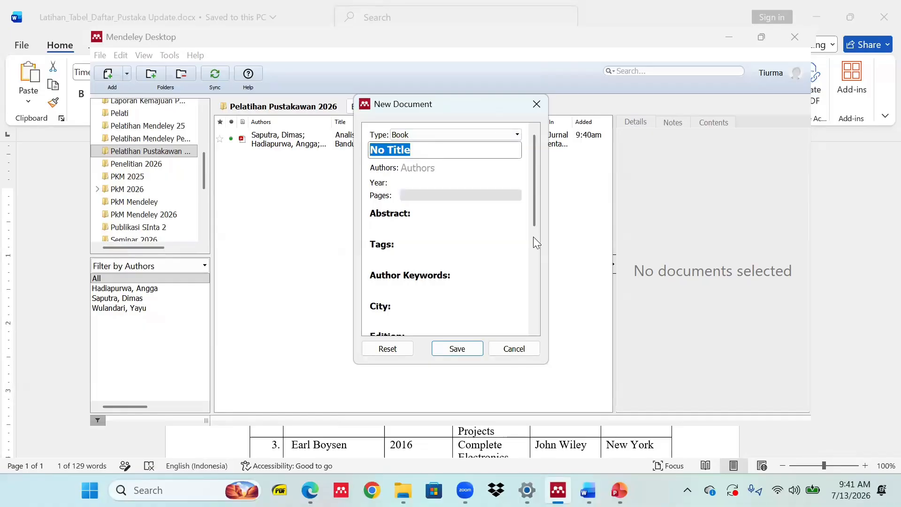
key("alt+Tab")
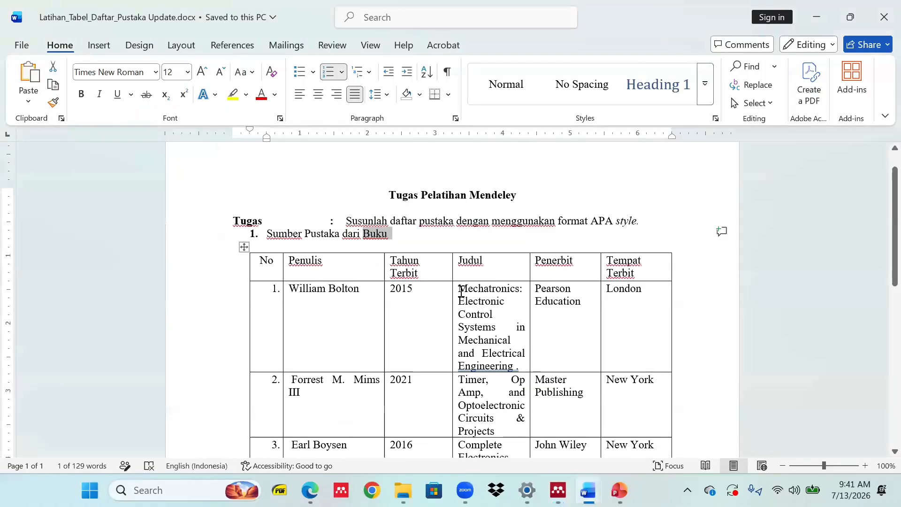
left_click_drag(461, 291, 516, 368)
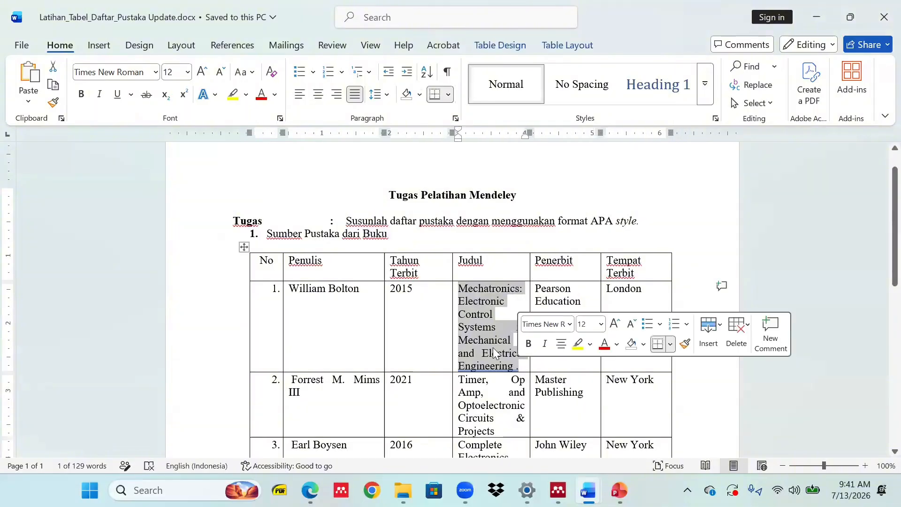
left_click(253, 73)
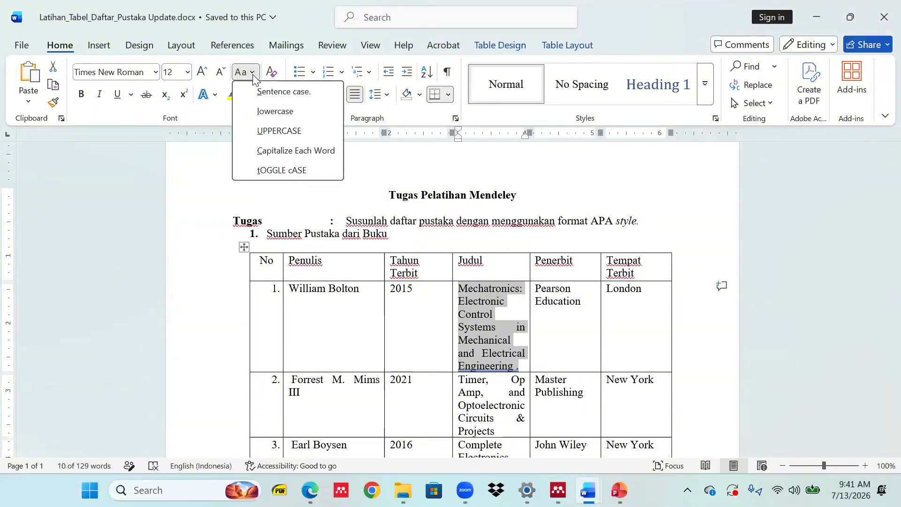
left_click(284, 112)
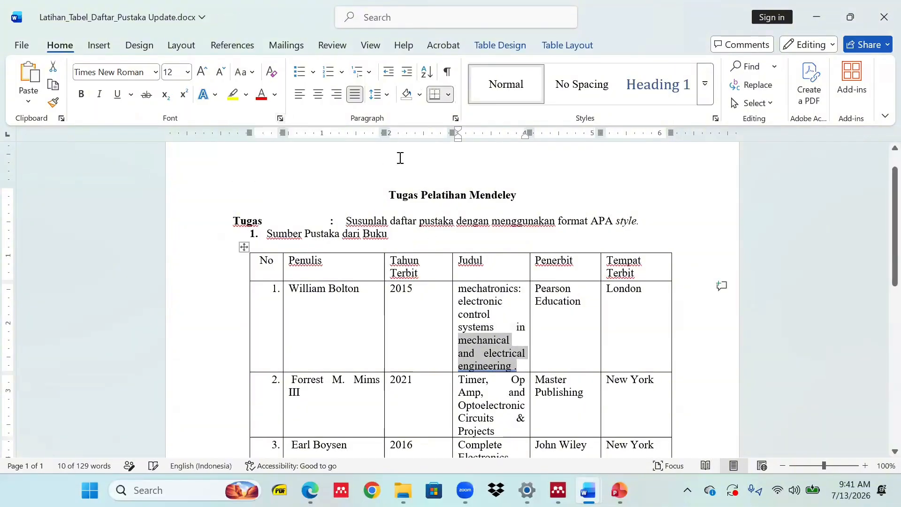
Recapitalize 'Mechatronics' and 'Electronic' in the title and copy it for Mendeley.
left_click(470, 291)
key("BackSpace")
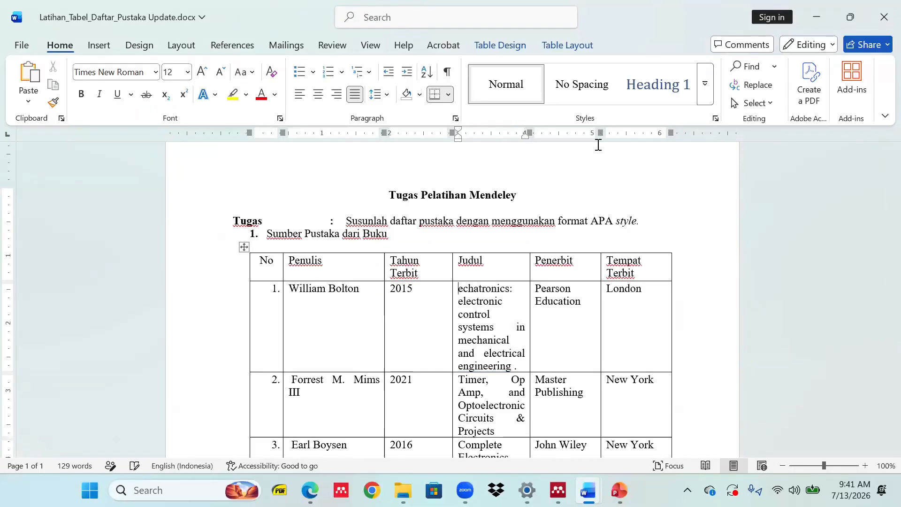
type("M")
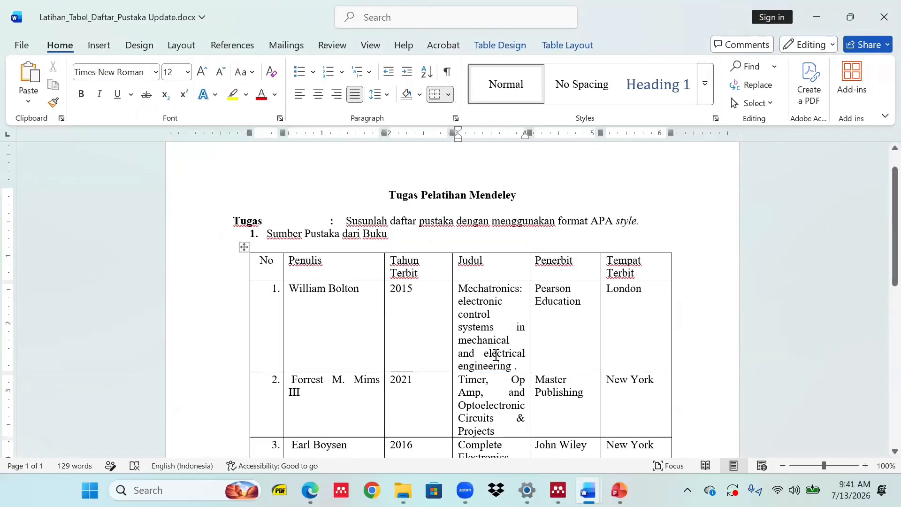
left_click(462, 303)
key("BackSpace")
type("E")
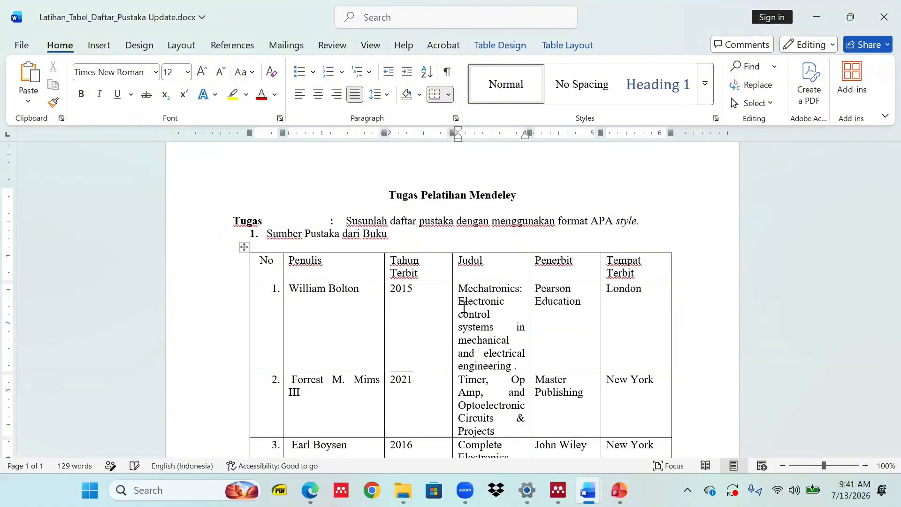
left_click_drag(458, 313, 459, 291)
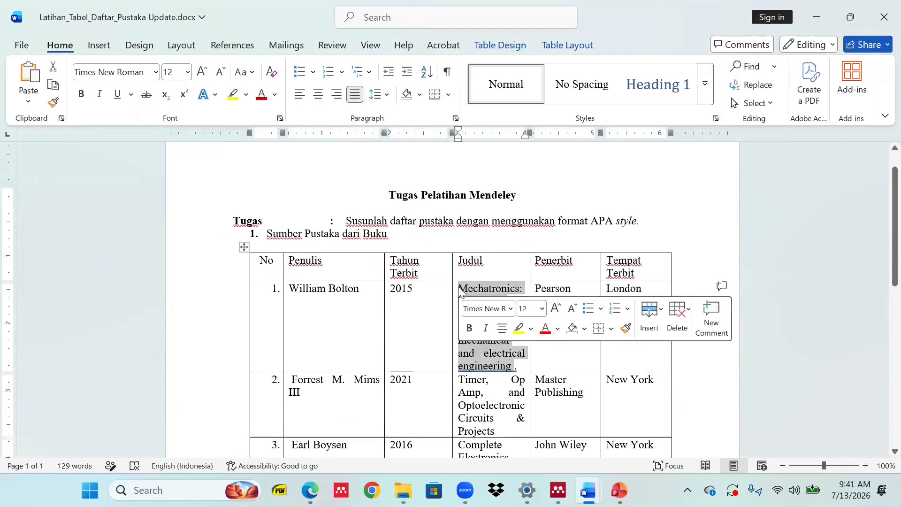
key("alt+Tab")
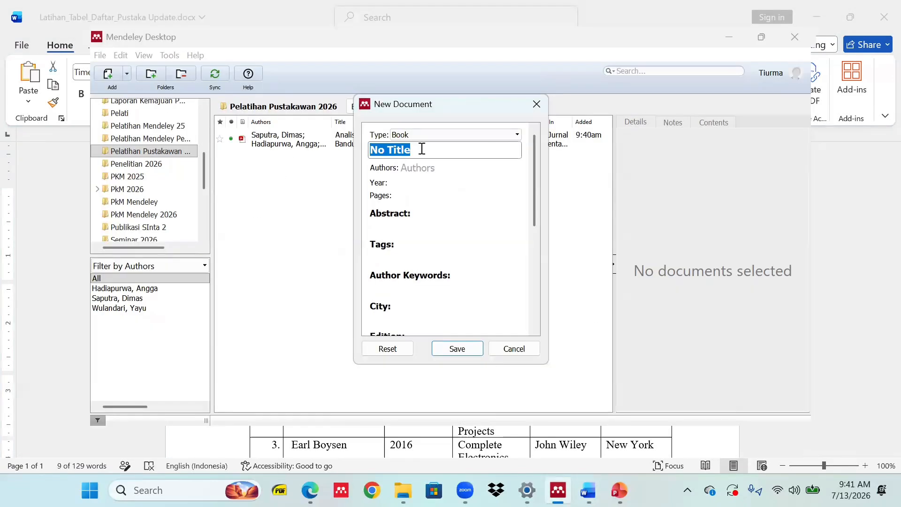
Paste the Mechatronics title and author William Bolton, surname first, into the new entry.
type("Mechatronics: Electronic control systems in mechanical and electrical engineering")
left_click(421, 209)
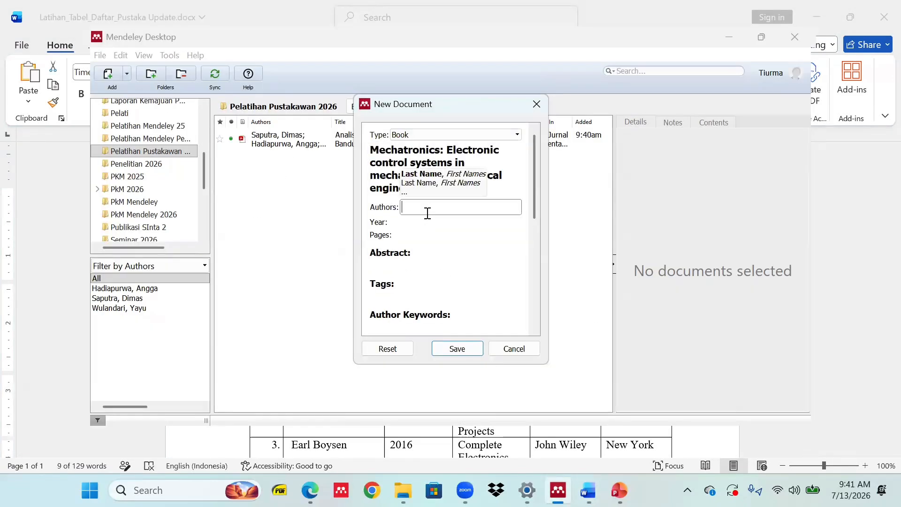
key("alt+Tab")
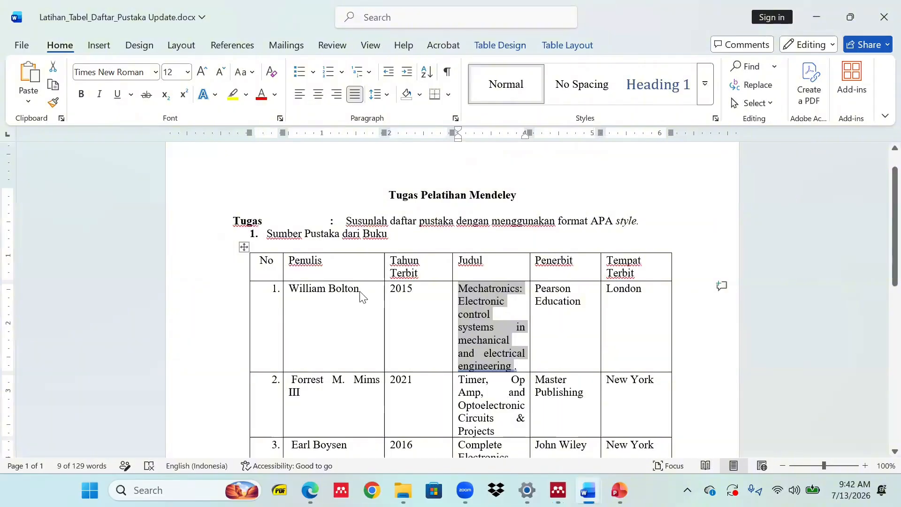
left_click_drag(361, 294, 290, 295)
key("ctrl+c")
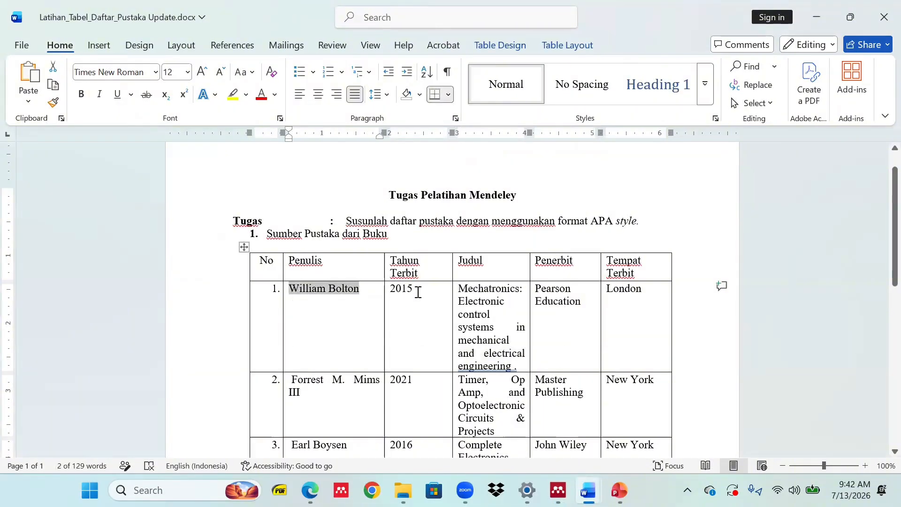
key("alt+Tab")
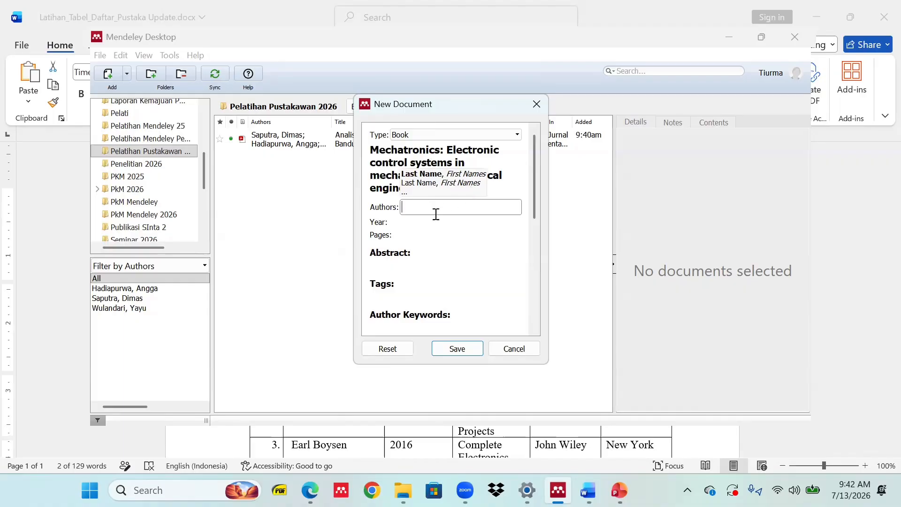
key("ctrl+v")
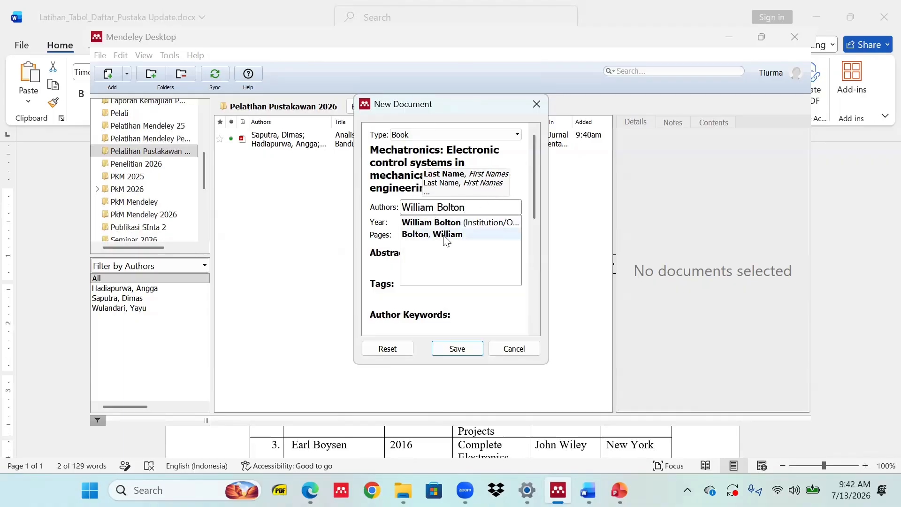
left_click(446, 236)
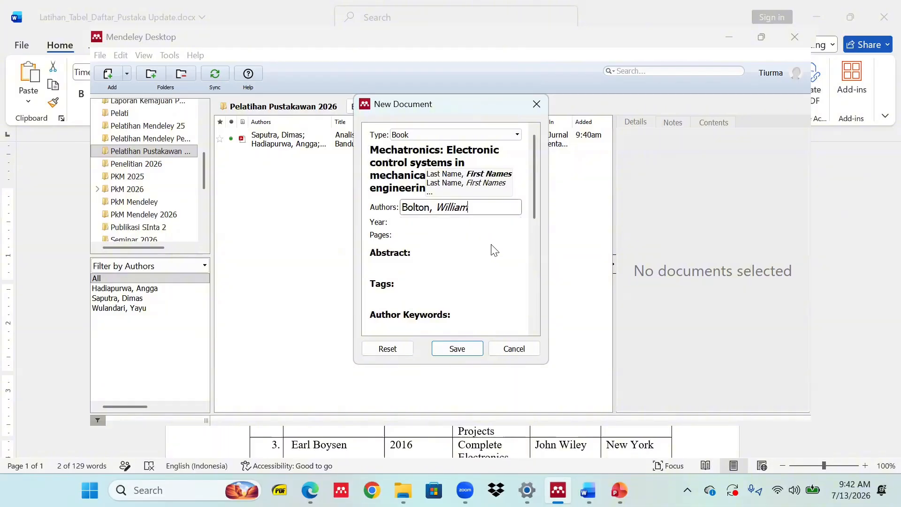
Enter Pearson Education as the book's publisher.
key("alt+Tab")
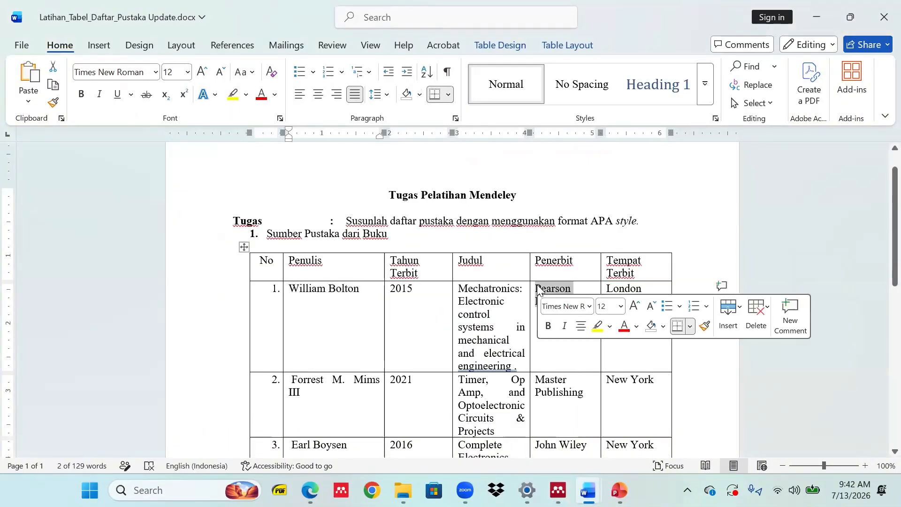
key("alt+Tab")
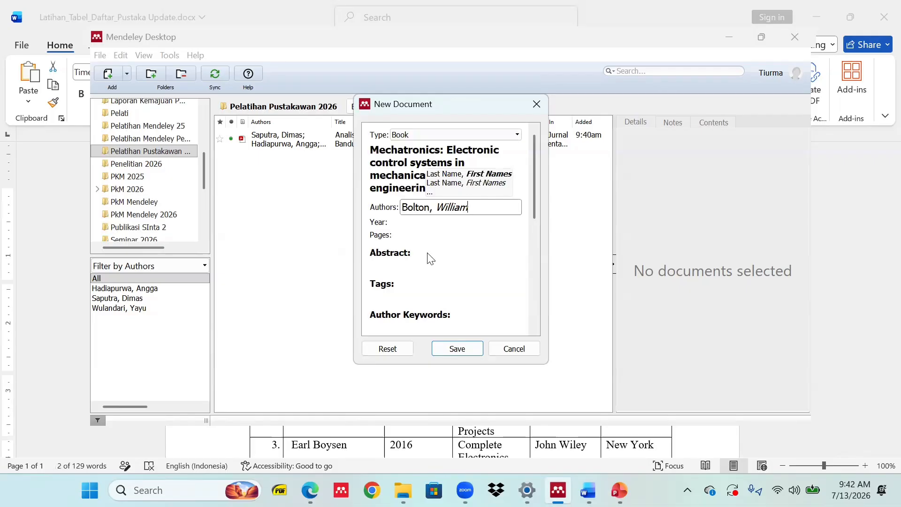
scroll(430, 258, "down", 4)
scroll(452, 324, "down", 1)
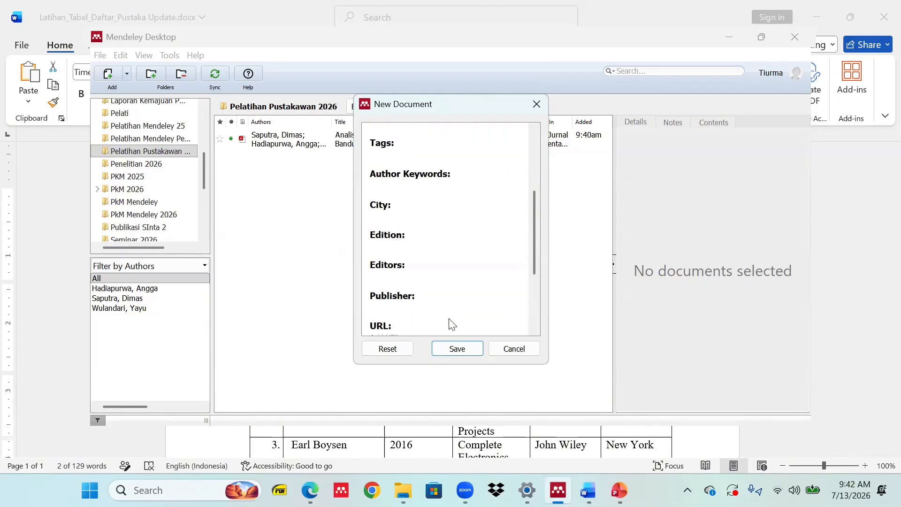
scroll(452, 324, "down", 1)
left_click(404, 282)
type("Pearson Education")
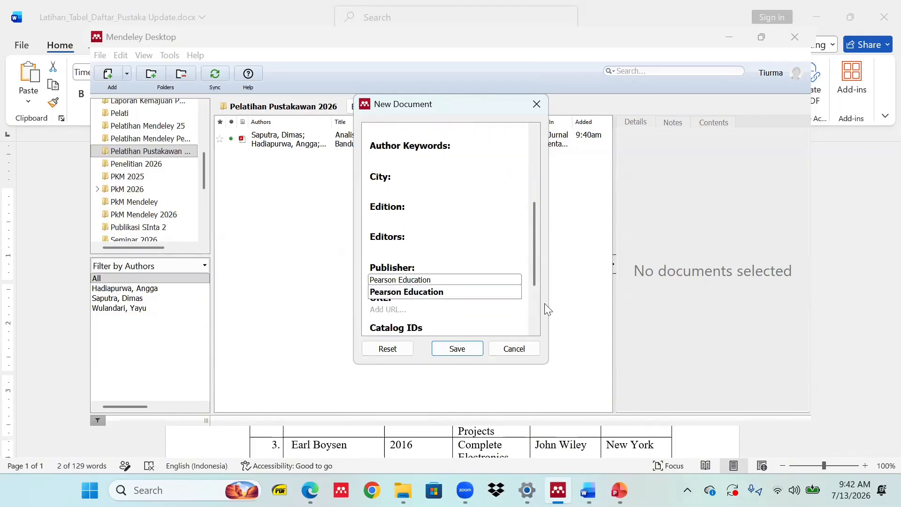
Set the city to London and the year to 2015, then save the Bolton book entry.
key("alt+Tab")
left_click_drag(654, 295, 609, 292)
key("ctrl+c")
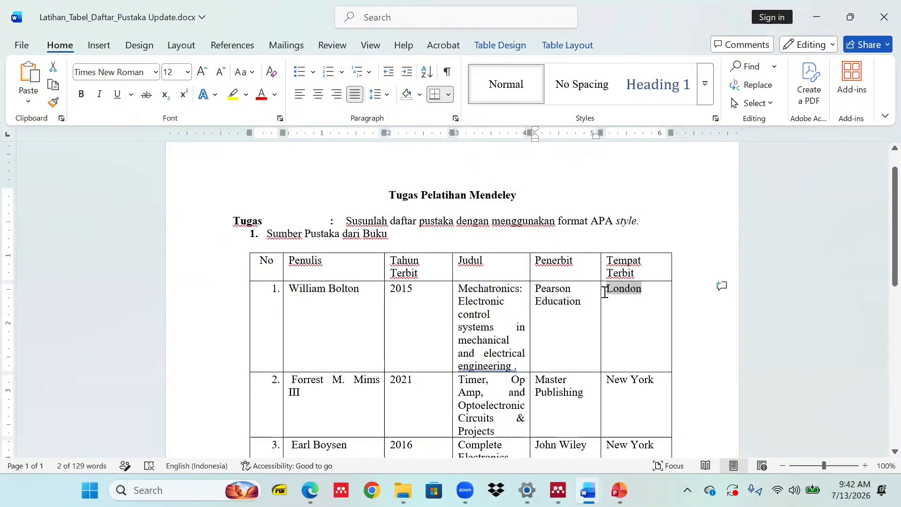
key("alt+Tab")
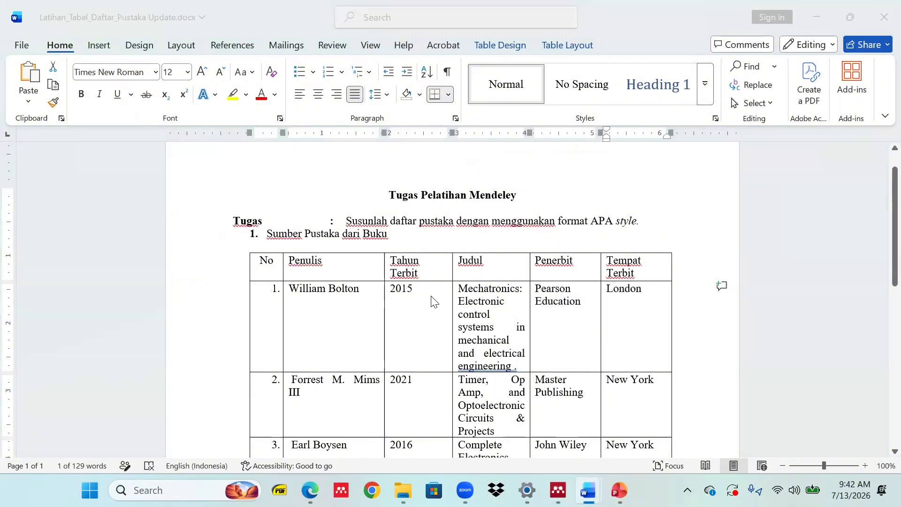
scroll(400, 237, "up", 1)
left_click(399, 218)
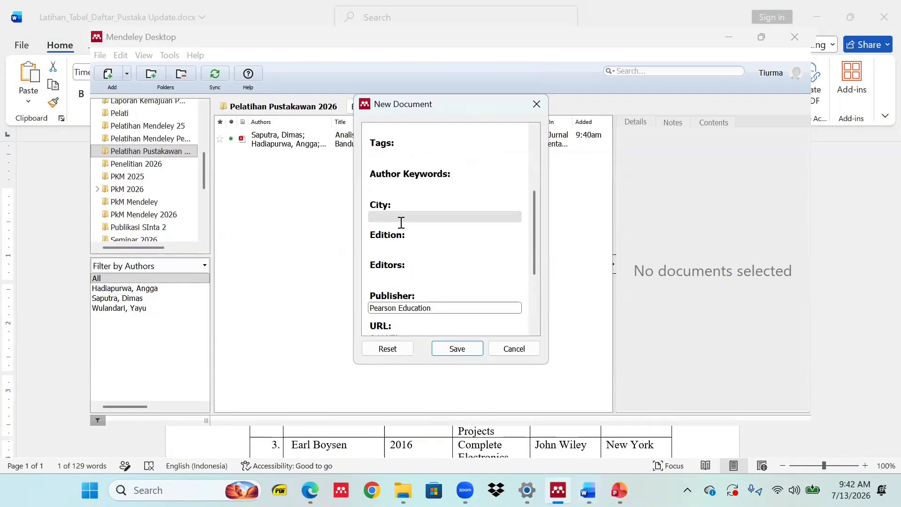
key("ctrl+v")
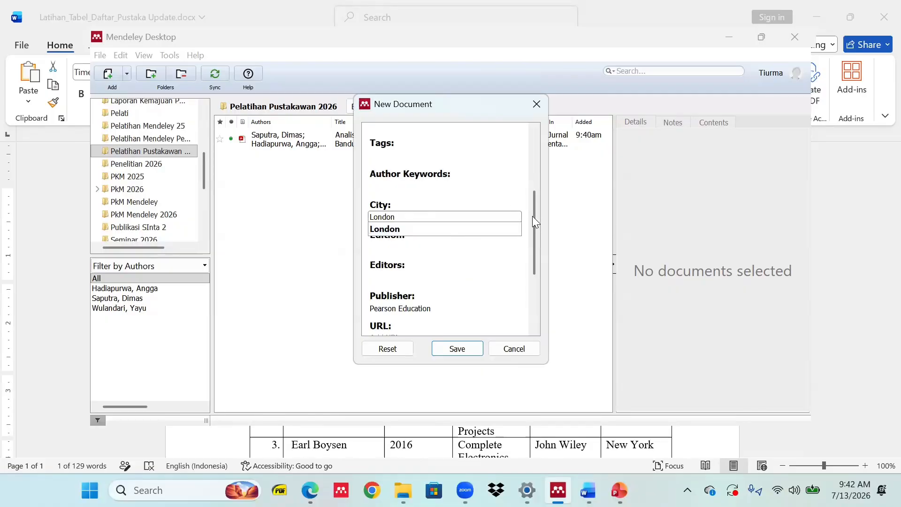
left_click_drag(535, 221, 543, 172)
left_click(417, 209)
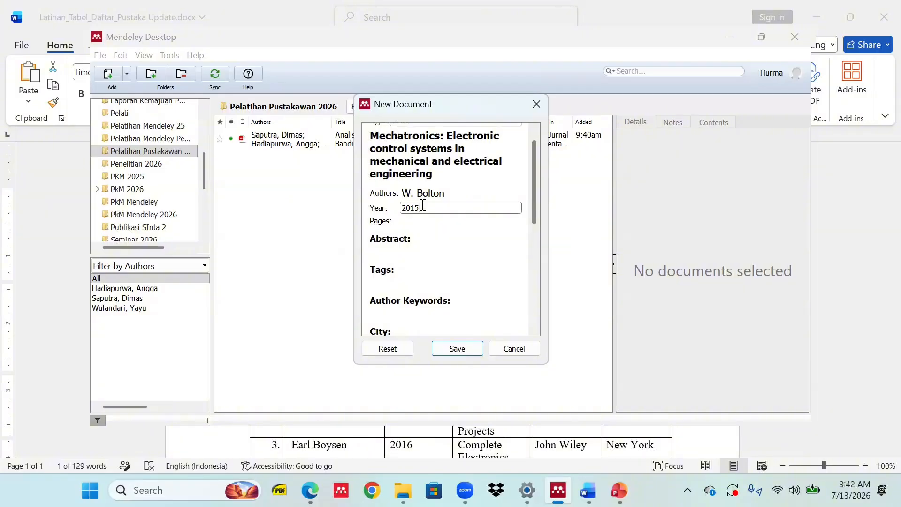
left_click(451, 351)
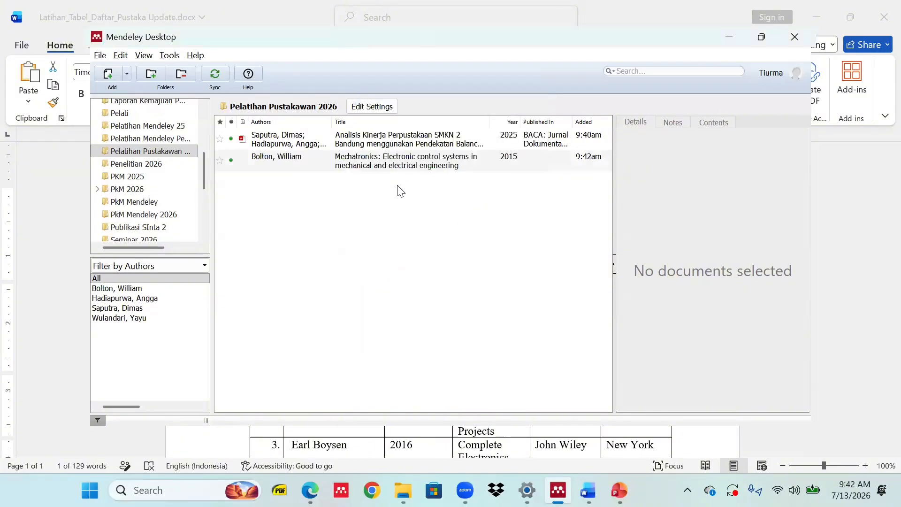
Copy the website title 'IT Del Memperoleh Peringkat Akreditasi Baik Sekali' from the Sumber website row in Word.
left_click(413, 164)
key("alt+Tab")
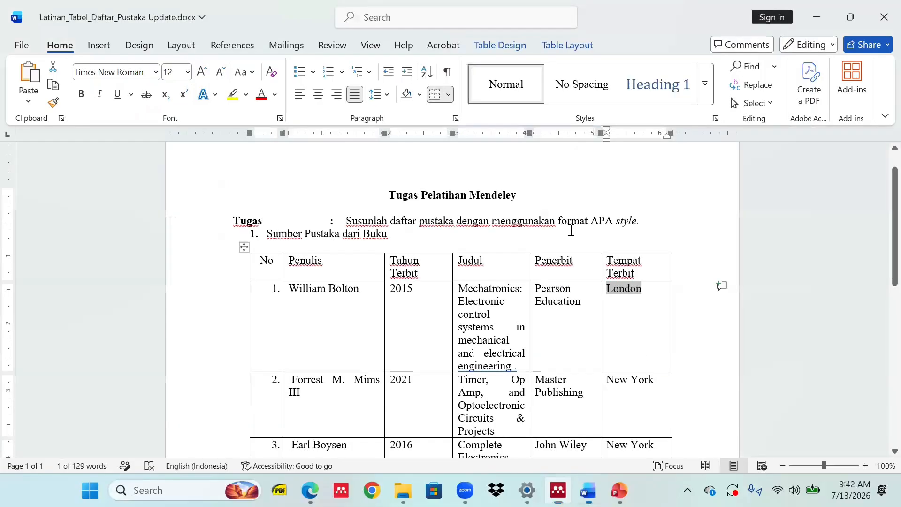
scroll(467, 290, "down", 9)
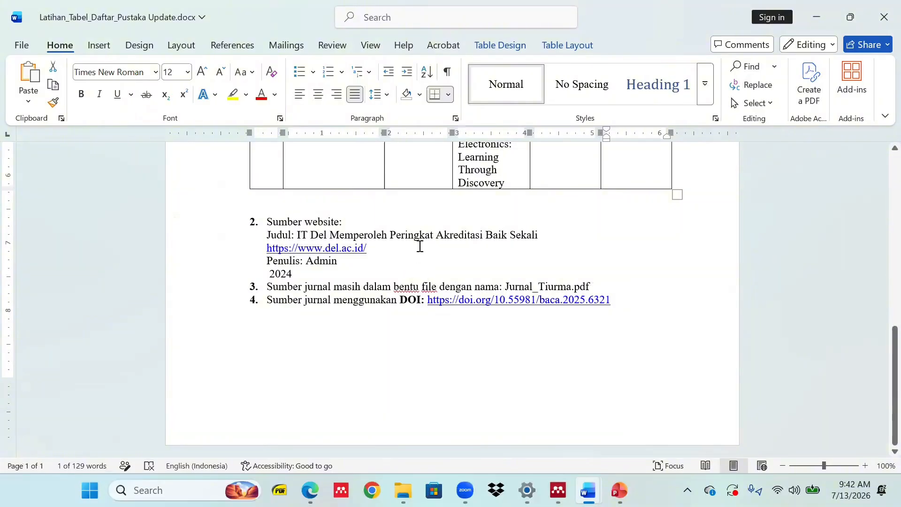
left_click(552, 235)
left_click_drag(563, 235, 298, 237)
key("ctrl+c")
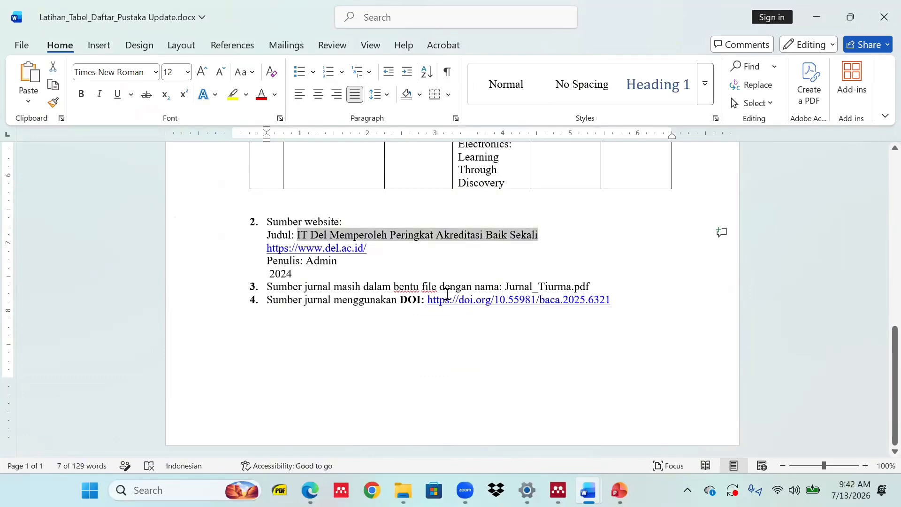
key("alt+Tab")
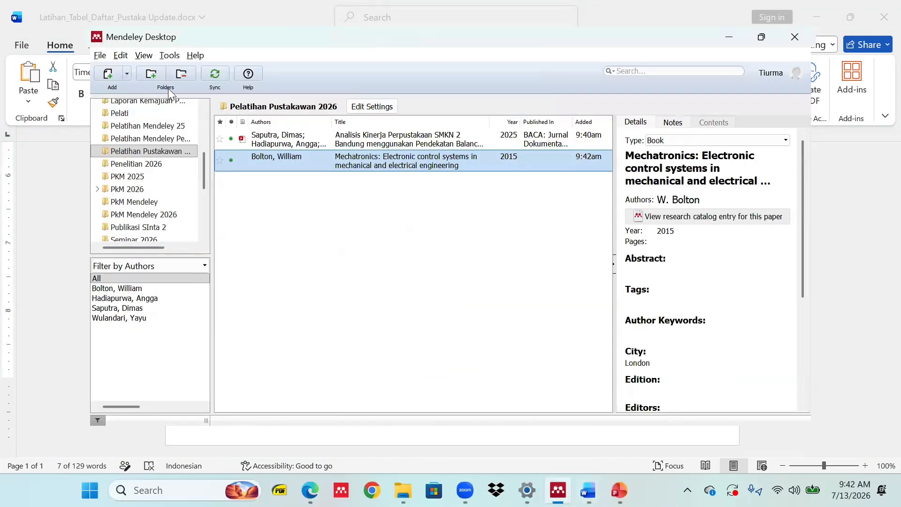
Create a manual Web Page entry titled 'IT Del Memperoleh Peringkat Akreditasi Baik Sekali'.
left_click(127, 74)
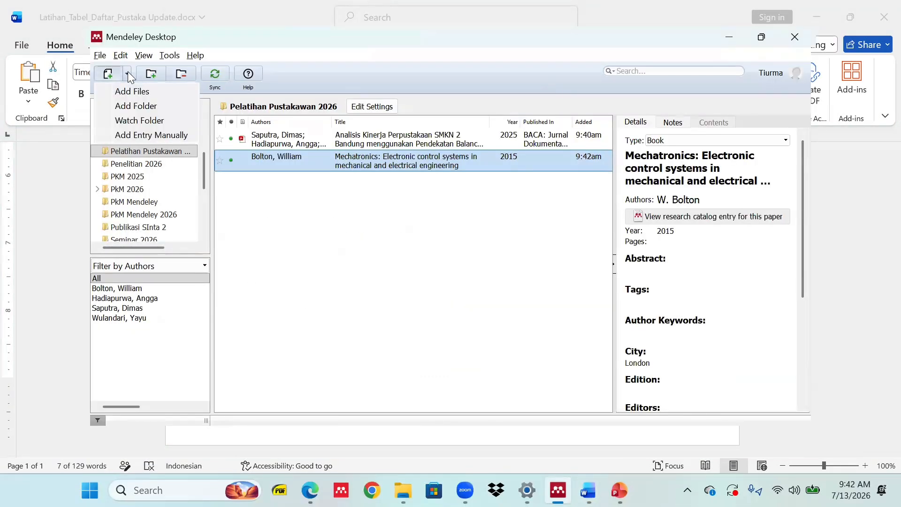
left_click(139, 135)
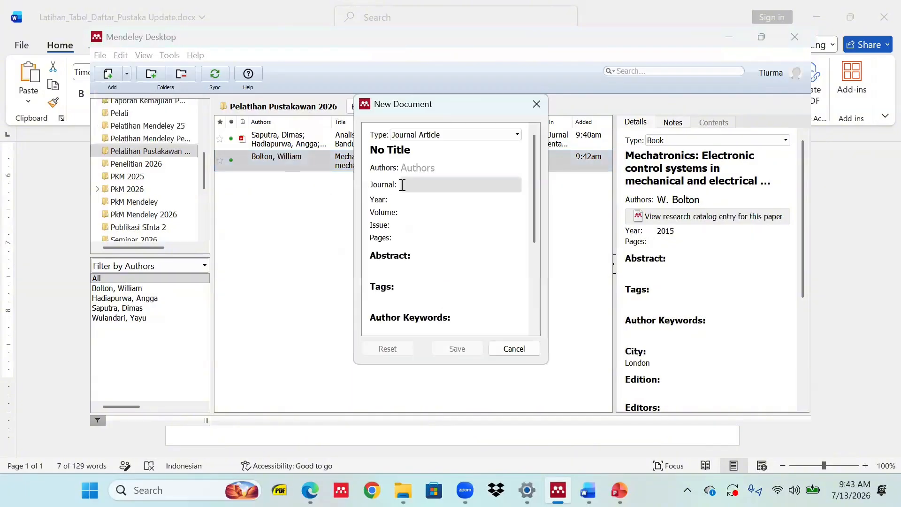
left_click(452, 135)
left_click(453, 135)
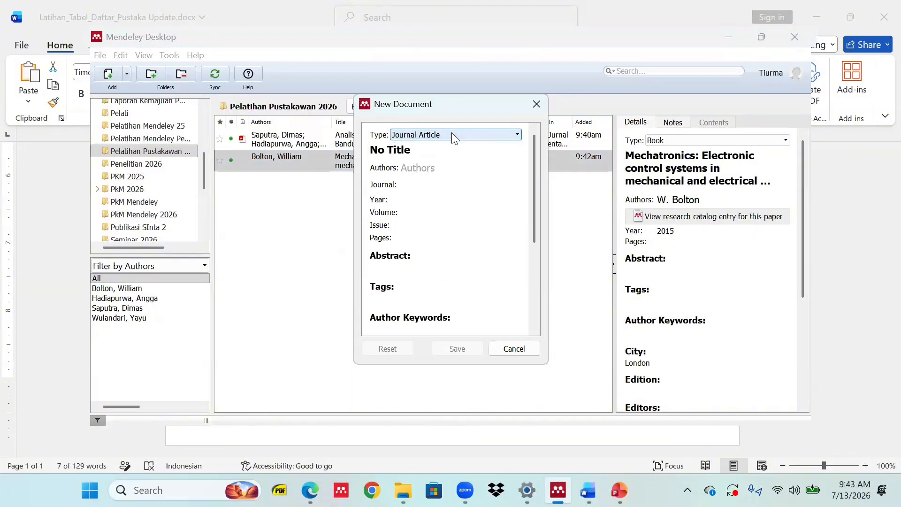
left_click(452, 133)
scroll(439, 202, "down", 4)
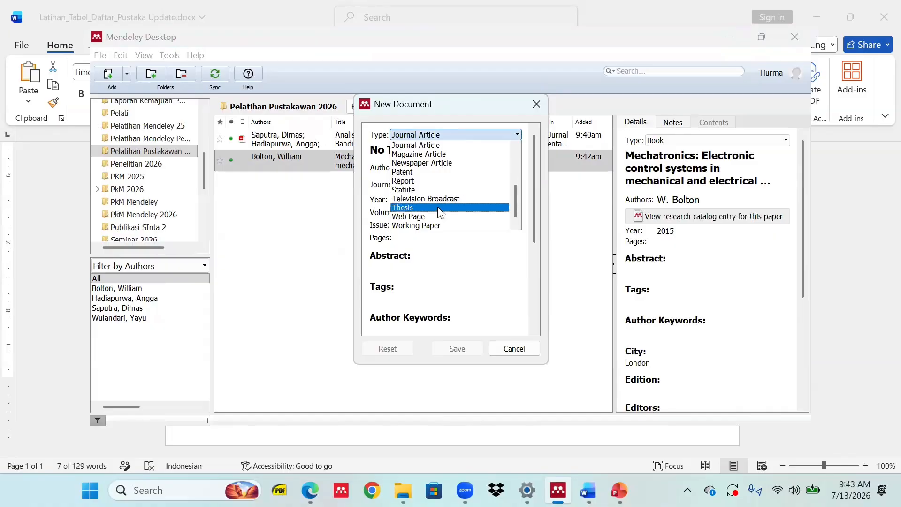
left_click(441, 216)
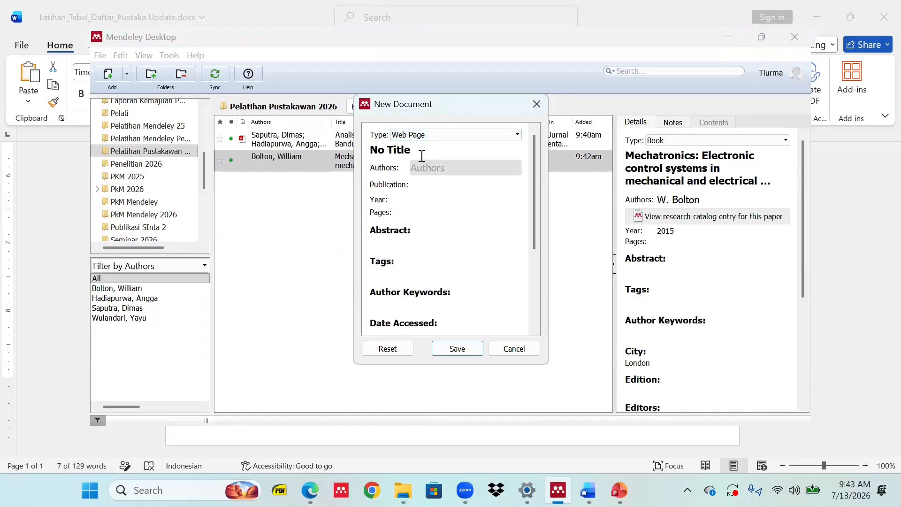
left_click(422, 155)
key("ctrl+v")
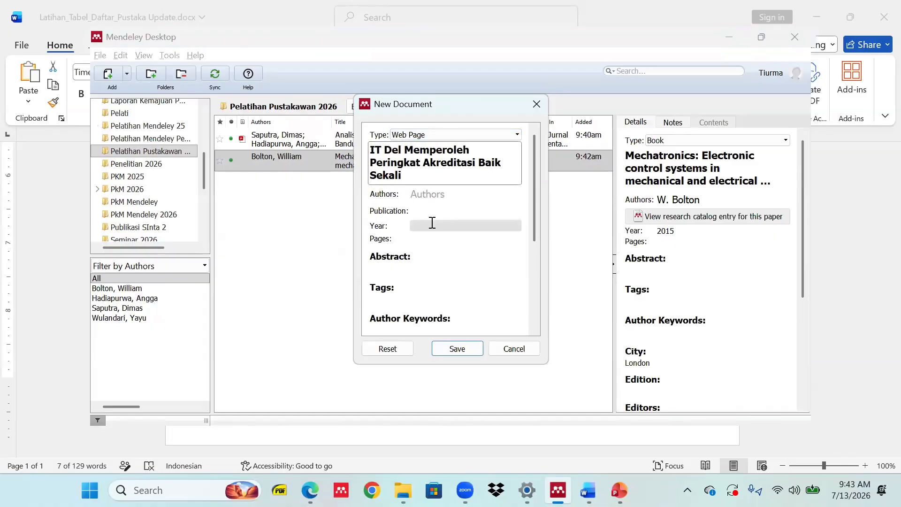
key("alt+Tab")
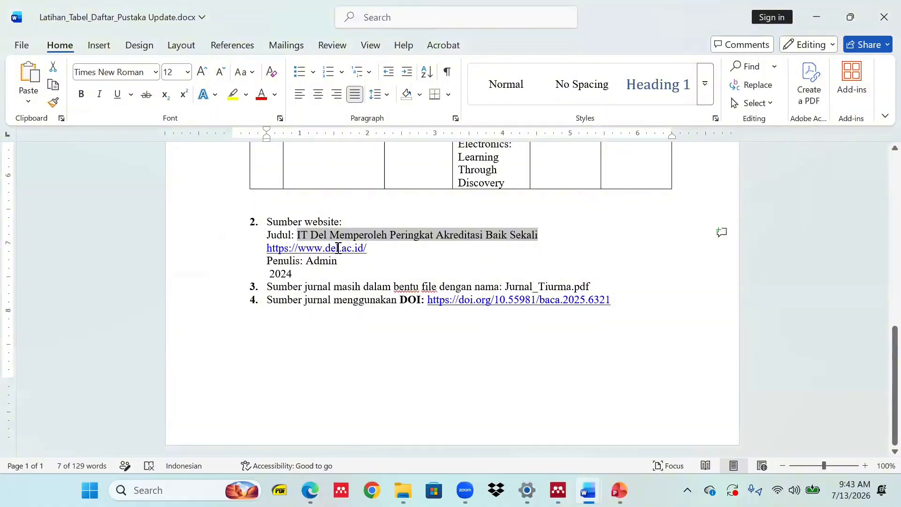
left_click_drag(337, 248, 266, 248)
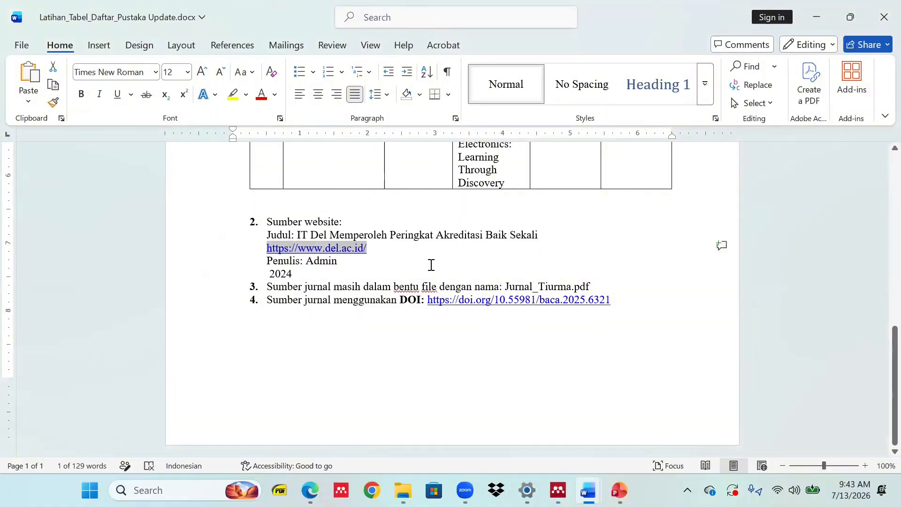
key("ctrl+c")
key("alt+Tab")
scroll(434, 233, "down", 5)
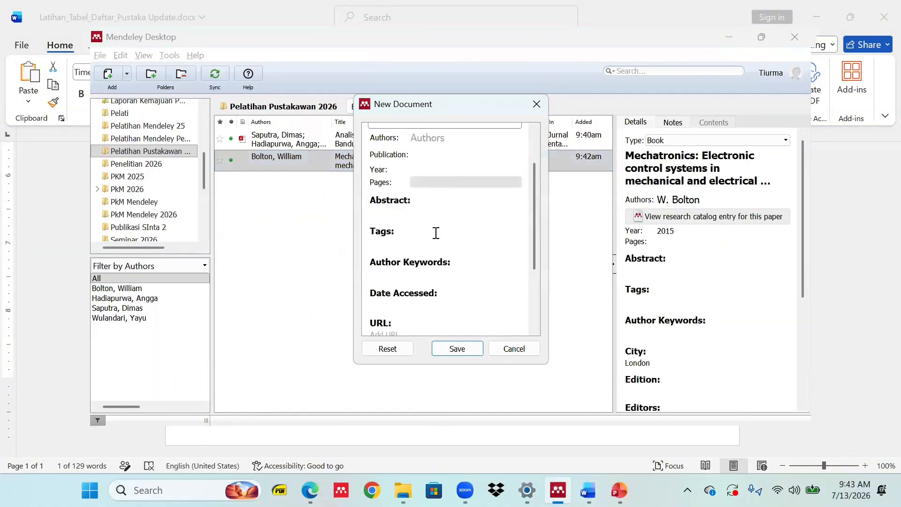
left_click(398, 278)
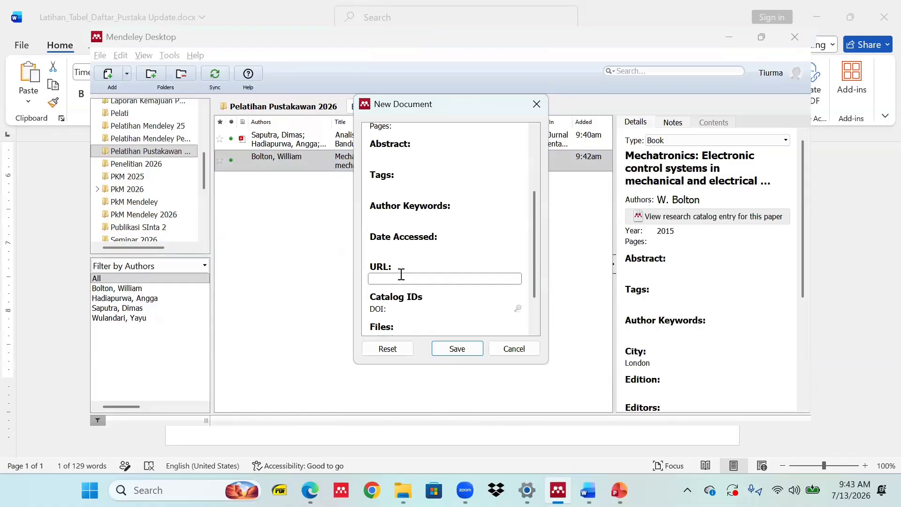
key("ctrl+v")
Copy the name Admin from Word and add it as the entry's author.
scroll(533, 178, "up", 2)
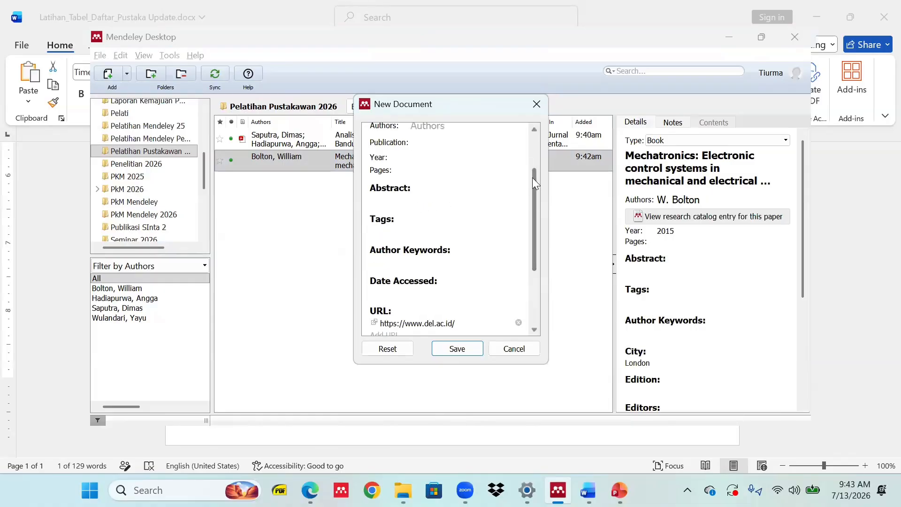
scroll(535, 183, "up", 3)
key("alt+Tab")
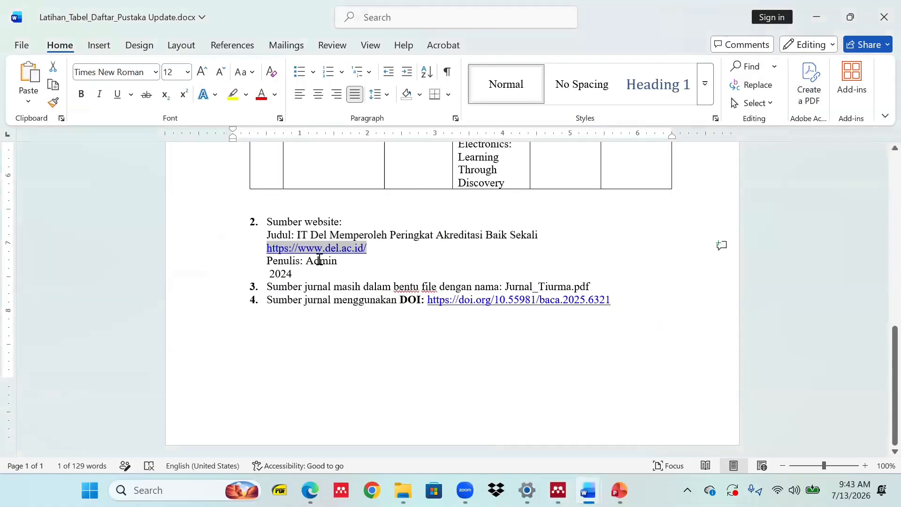
double_click(320, 259)
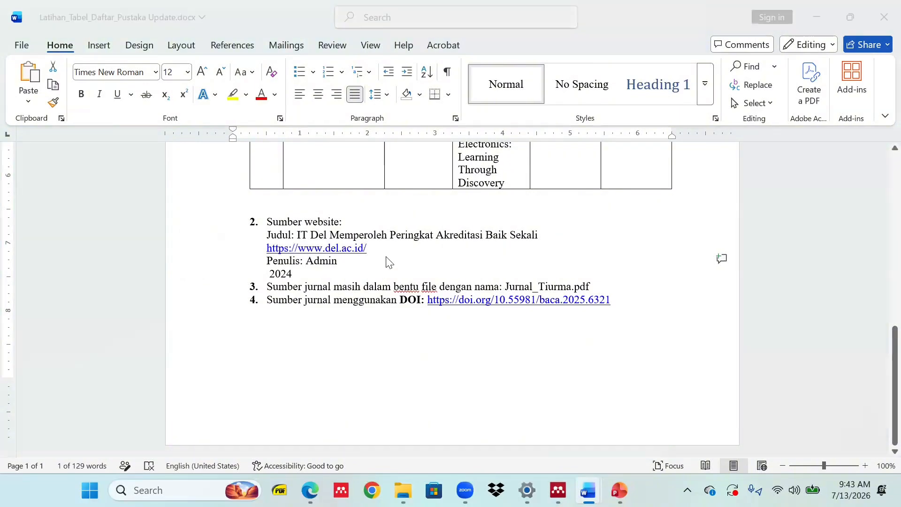
key("alt+Tab")
left_click(442, 194)
key("ctrl+v")
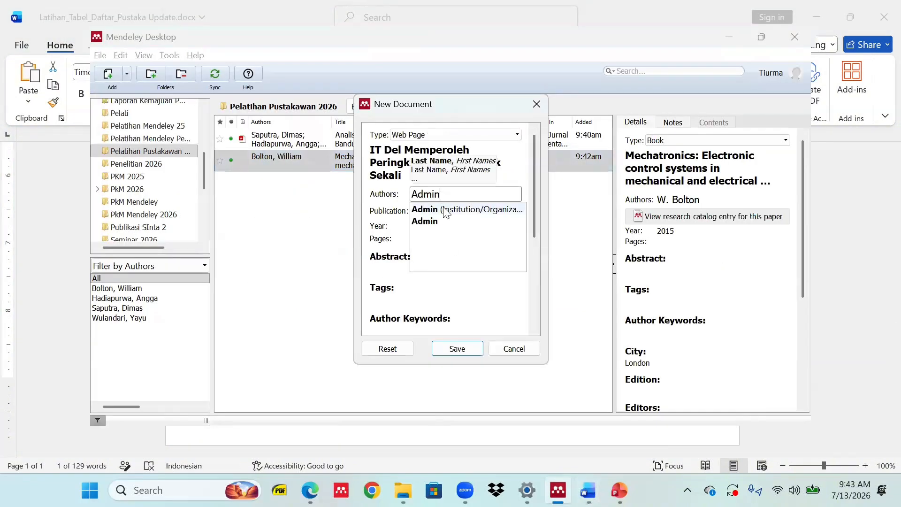
left_click(428, 222)
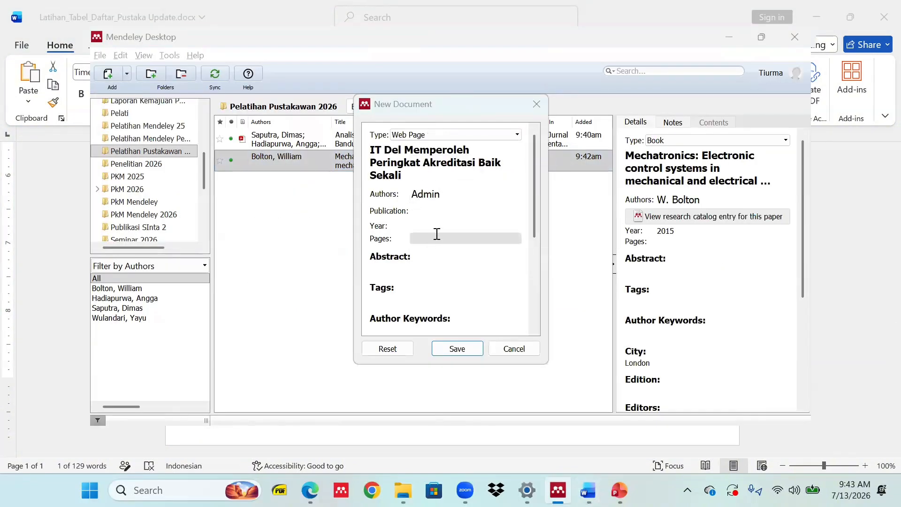
Set the publication to IT Del and the year to 2015, then save the web page entry.
key("alt+Tab")
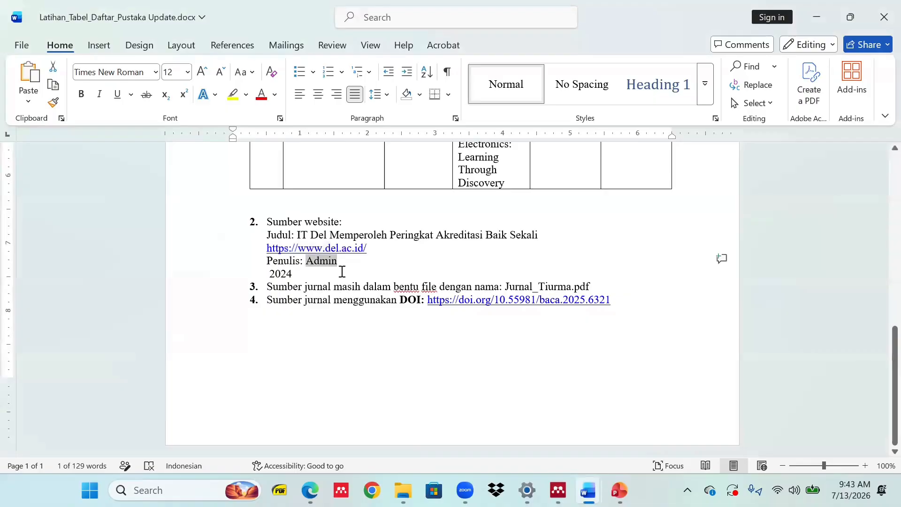
left_click_drag(297, 235, 330, 234)
key("alt+Tab")
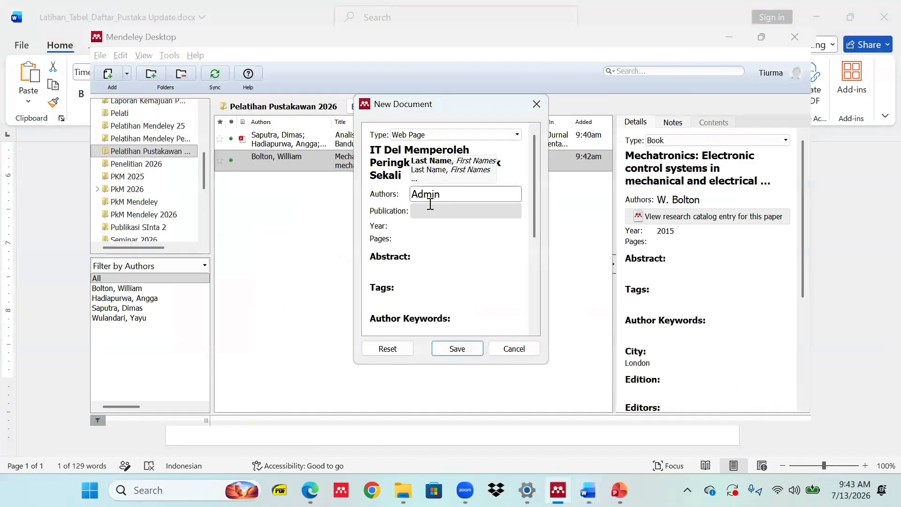
left_click(428, 214)
type("IT")
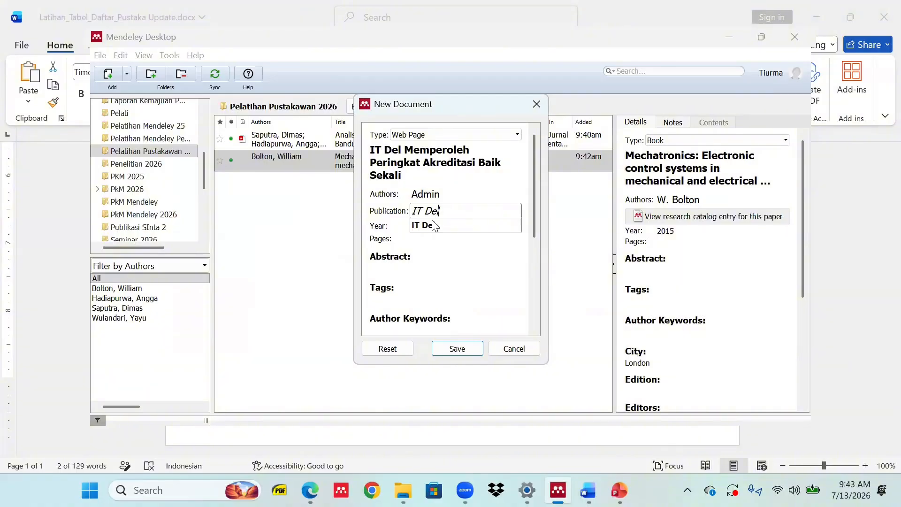
type(" Del")
left_click(428, 238)
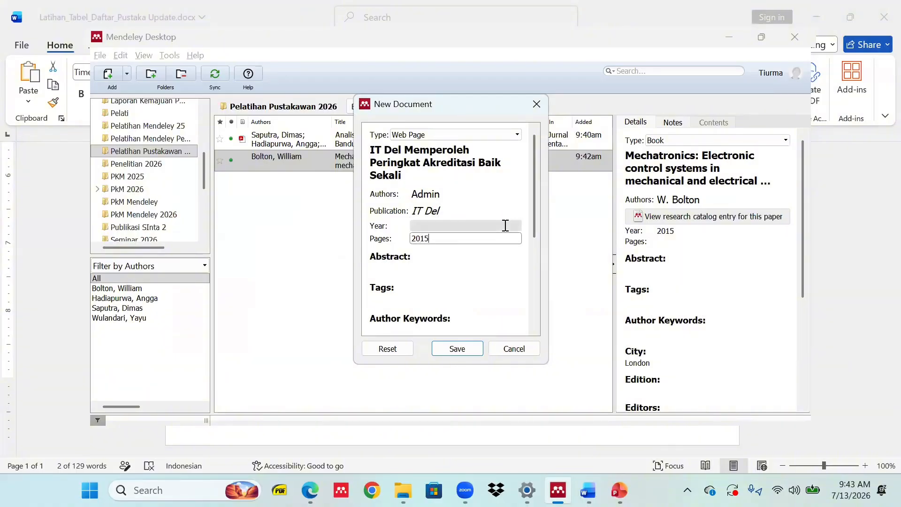
type("2015")
left_click(459, 349)
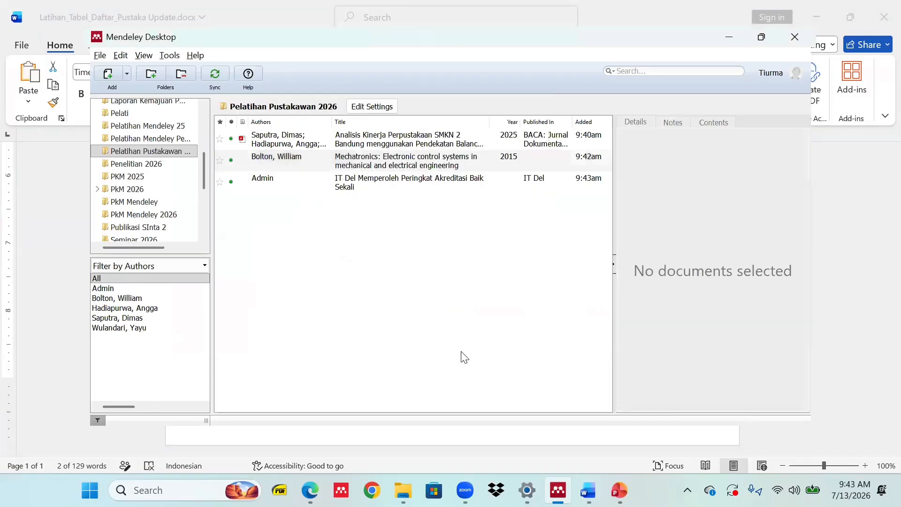
key("alt+Tab")
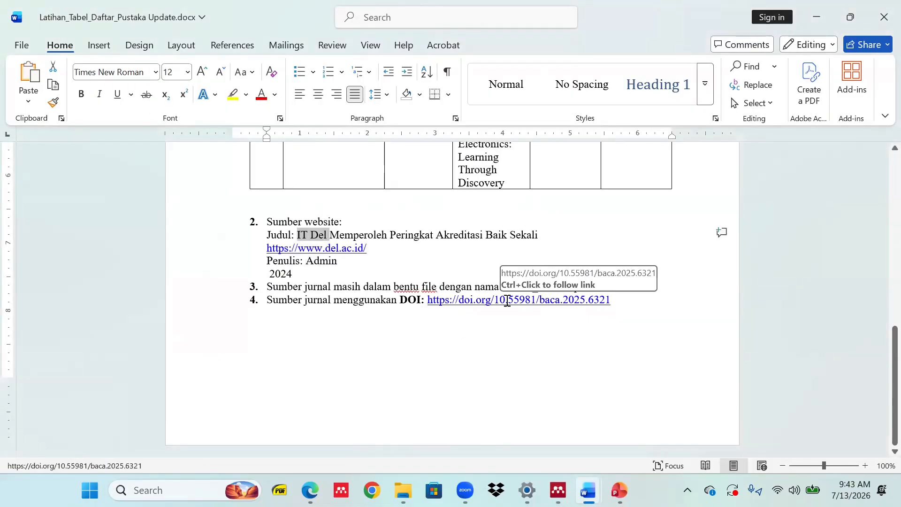
scroll(508, 301, "up", 1)
left_click_drag(595, 321, 492, 322)
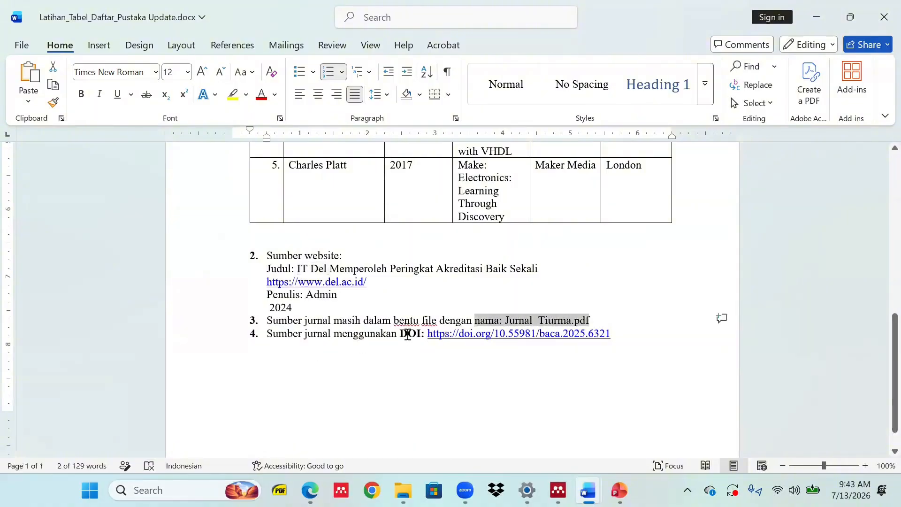
left_click_drag(567, 338, 428, 335)
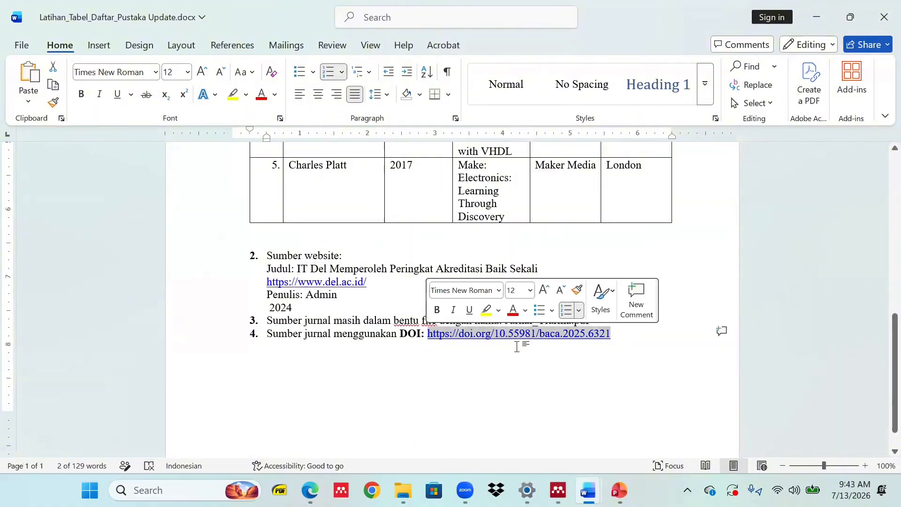
key("alt+Tab")
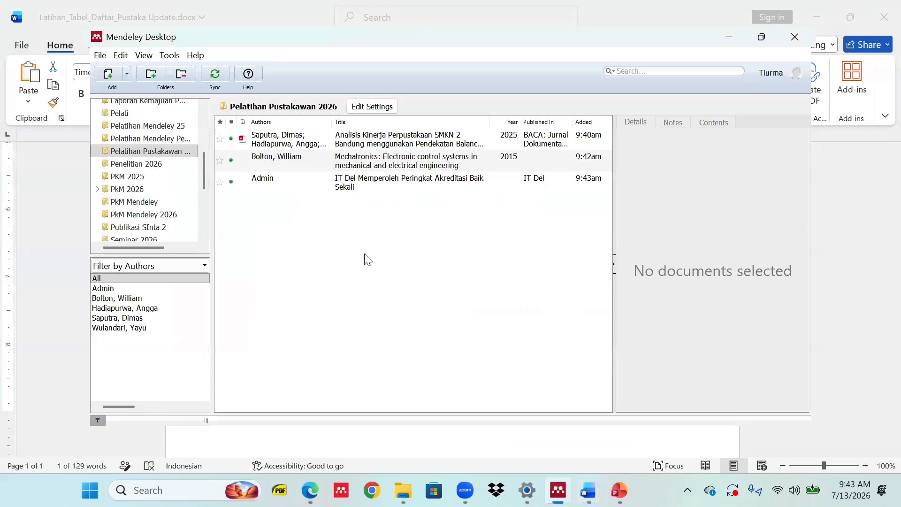
Create a manual entry and paste DOI 10.55981/baca.2025.6321 to fetch the Fauziyah–Inawati article. Look up its details and save it.
left_click(125, 73)
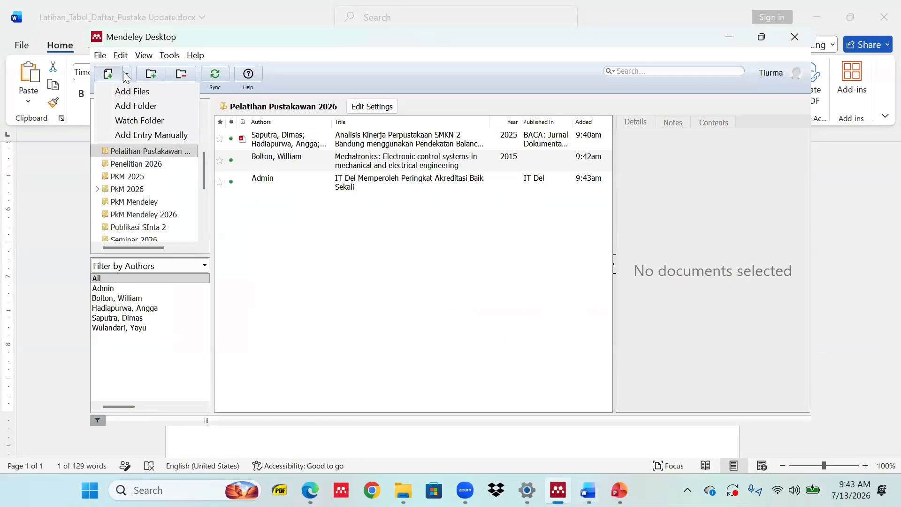
left_click(149, 139)
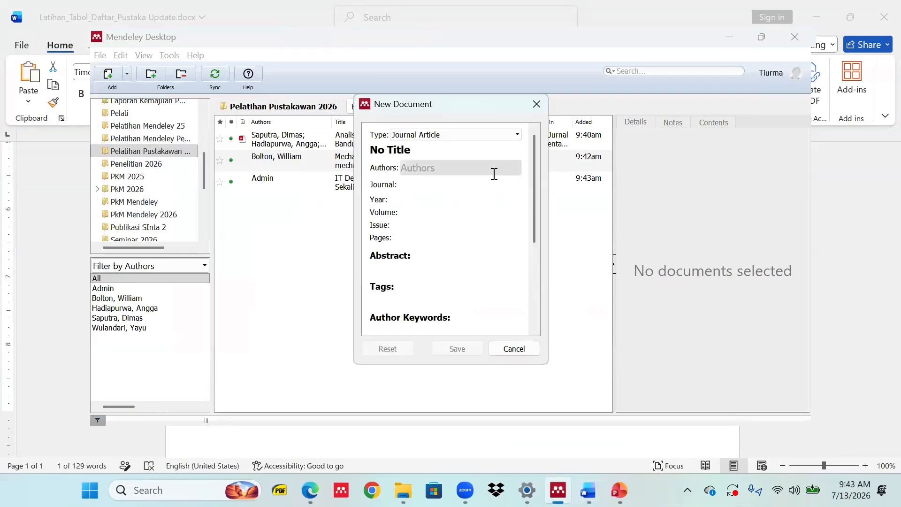
left_click_drag(535, 149, 527, 267)
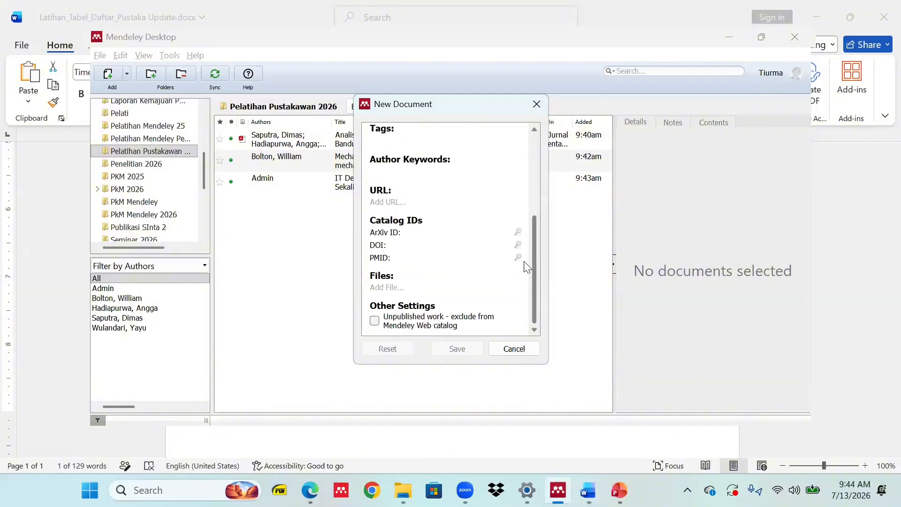
left_click(404, 245)
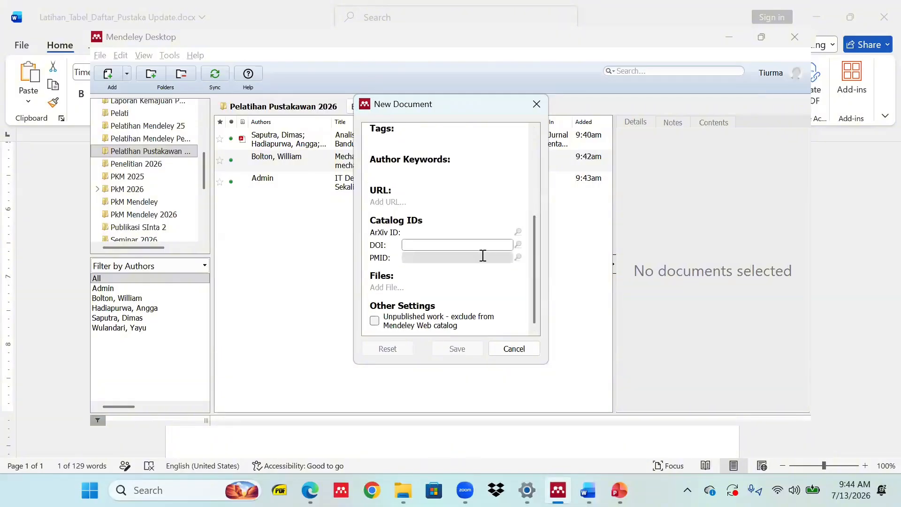
key("ctrl+v")
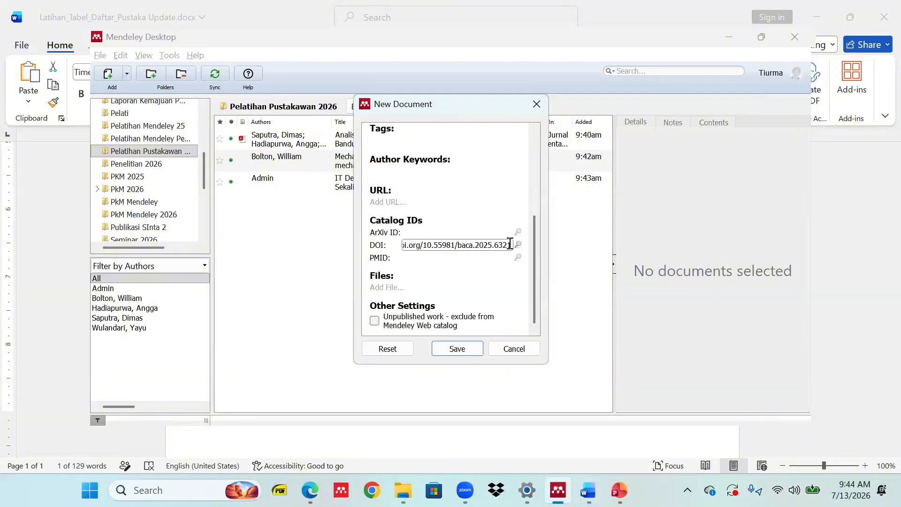
mouse_move(537, 237)
left_mouse_down()
mouse_move(539, 137)
mouse_move(533, 252)
left_mouse_up()
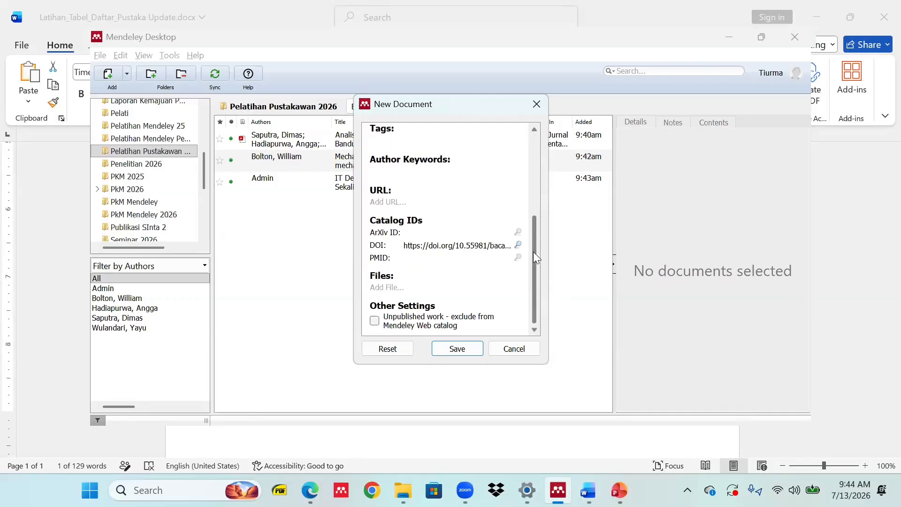
left_click(517, 244)
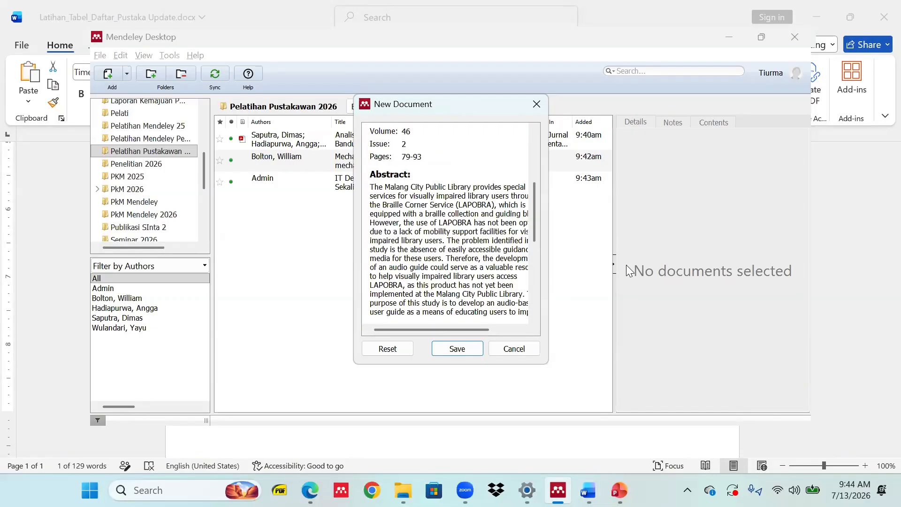
scroll(479, 220, "up", 5)
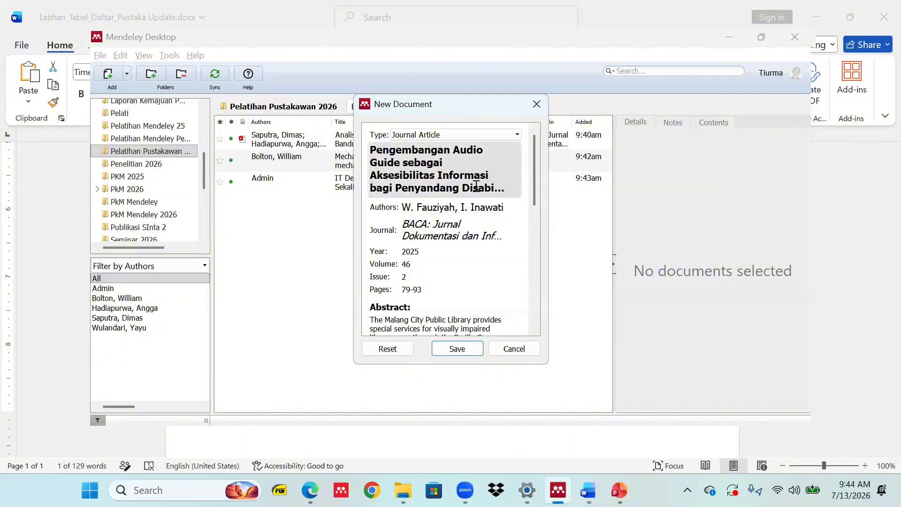
left_click(457, 349)
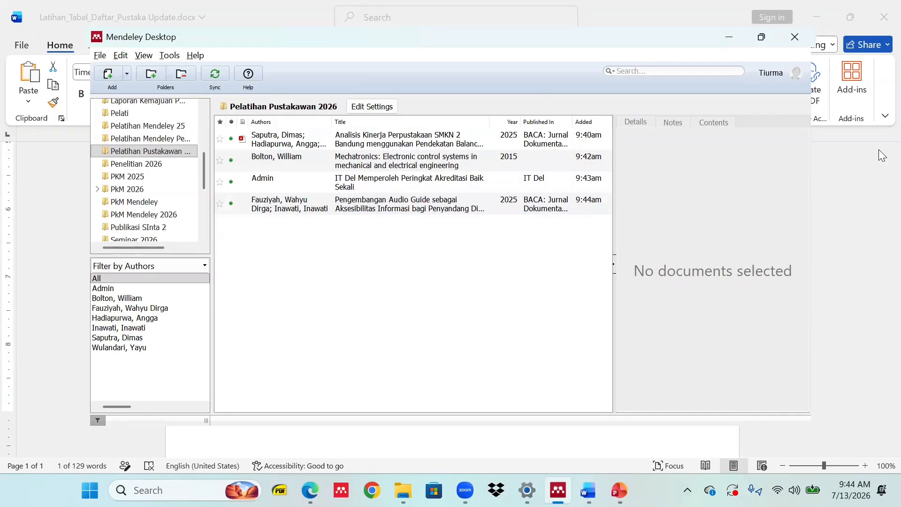
Switch to Soal_Latihan_Mendeley_Nama and delete the (Dimas) placeholder ending paragraph one.
left_click(742, 60)
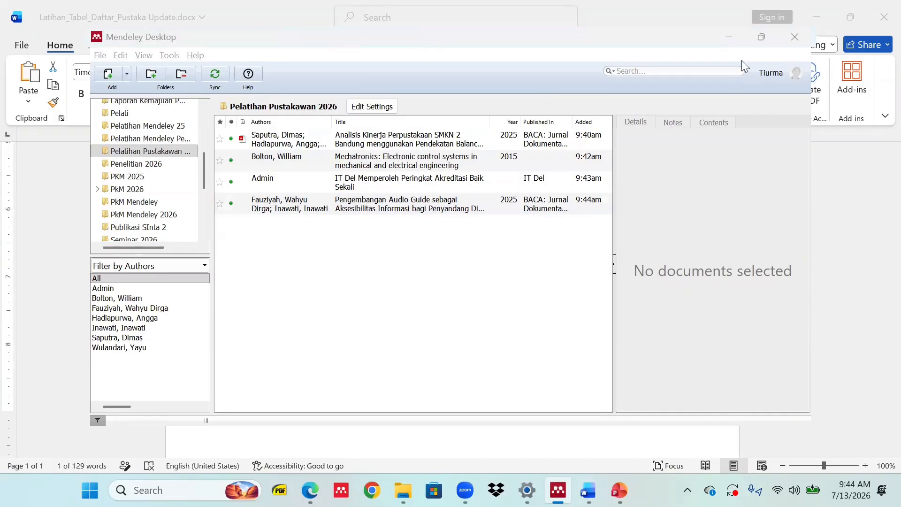
left_click(374, 263)
mouse_move(588, 489)
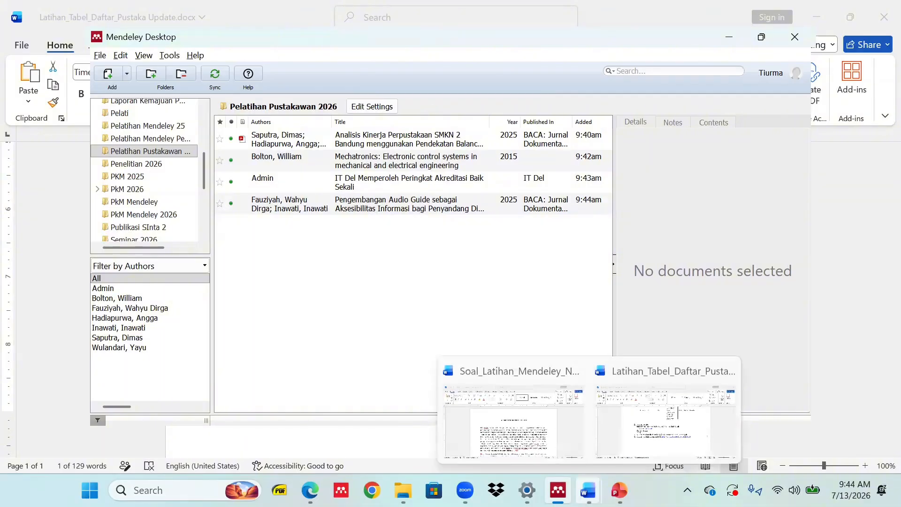
left_click(512, 413)
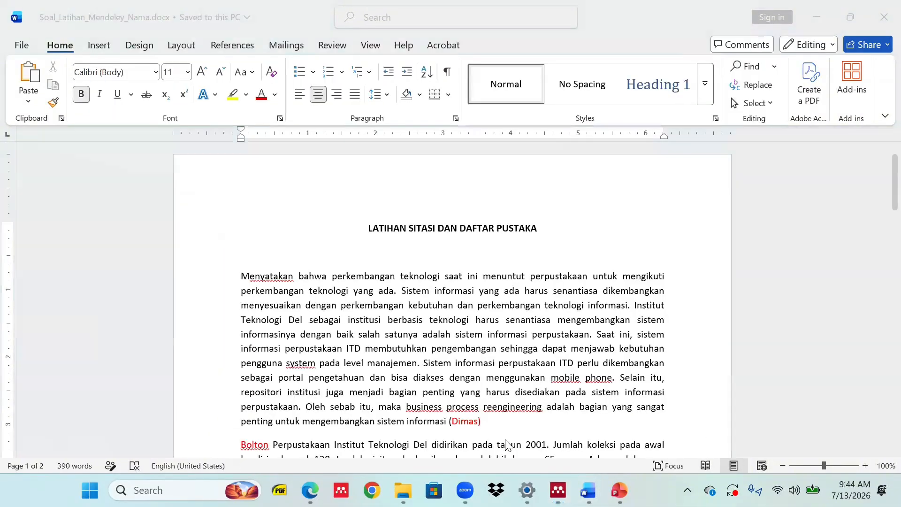
scroll(441, 349, "down", 2)
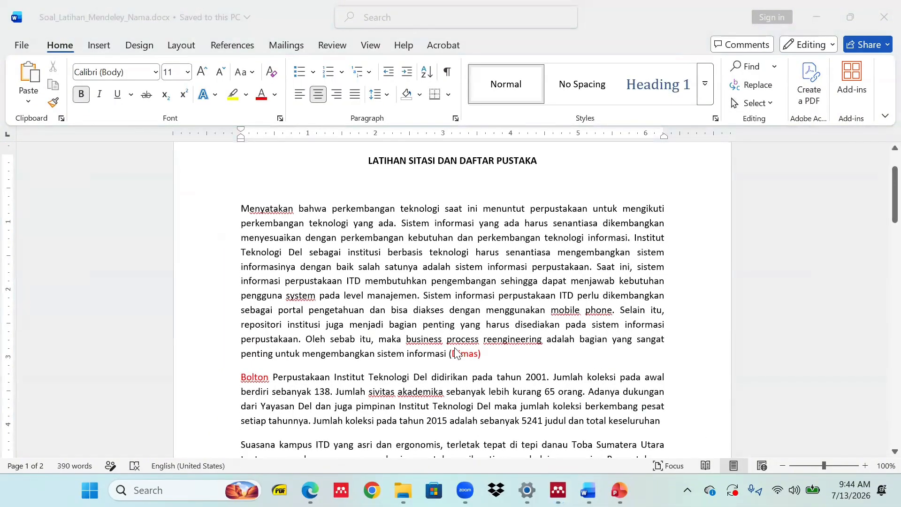
double_click(487, 355)
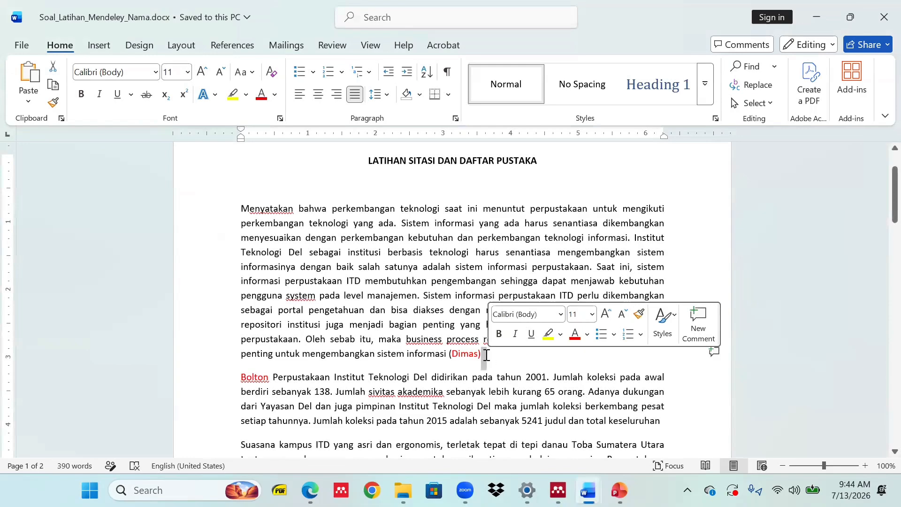
left_click_drag(486, 355, 449, 359)
key("BackSpace")
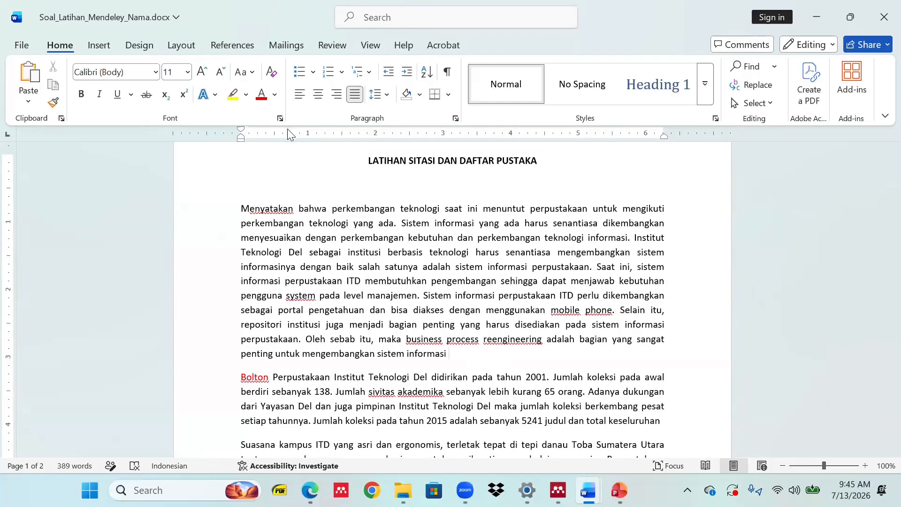
Insert a Mendeley citation of the Saputra et al. 2025 article after the first paragraph.
left_click(225, 46)
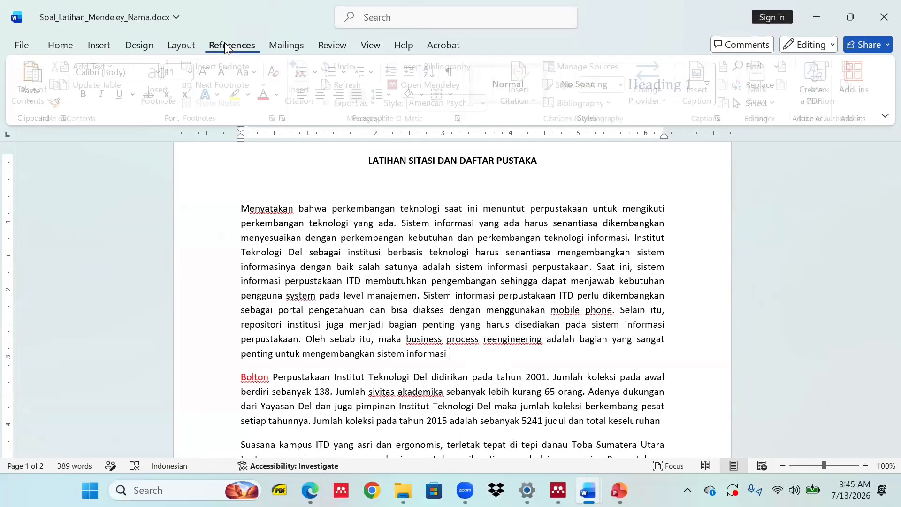
left_click(300, 96)
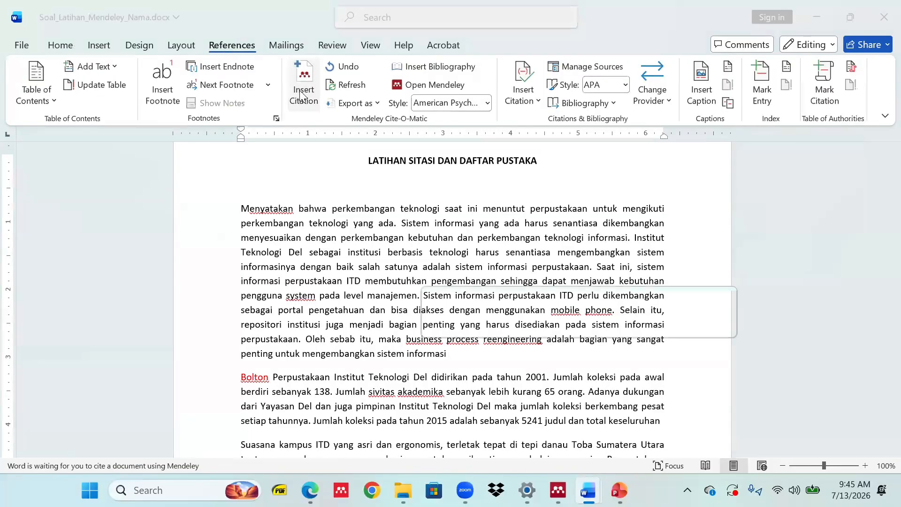
left_click(596, 323)
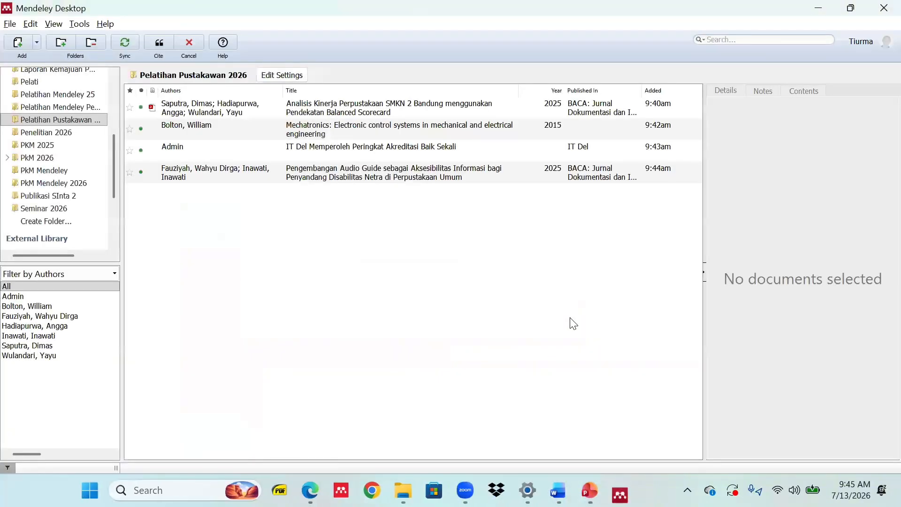
left_click(226, 116)
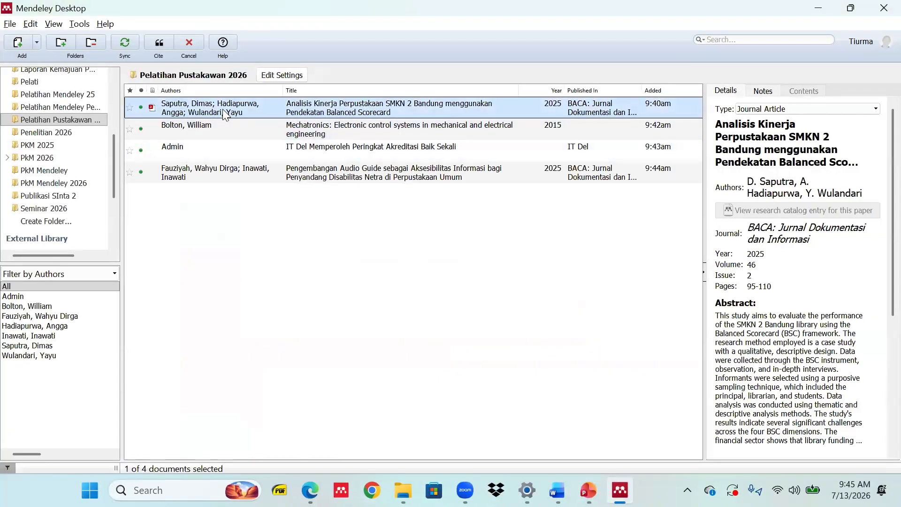
left_click(157, 43)
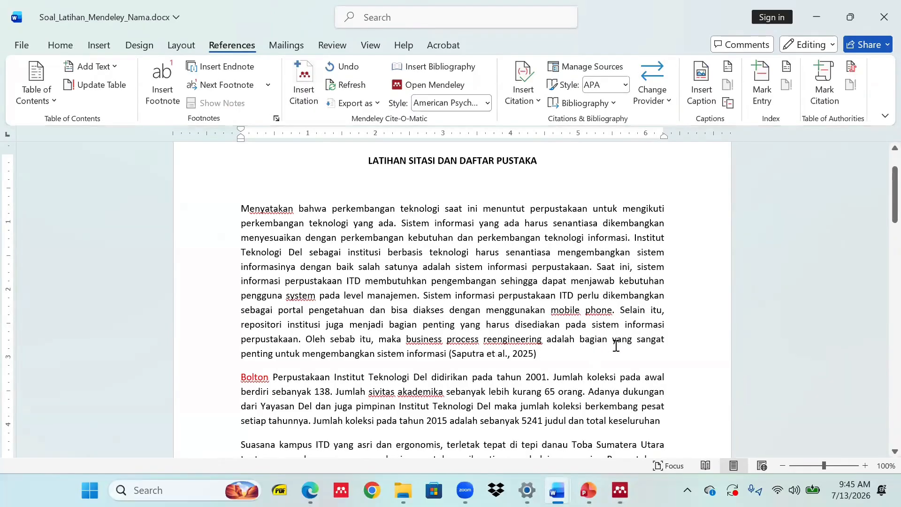
Add a period, then replace the placeholder Bolton with a citation of Bolton's 2015 Mechatronics book.
type(".")
scroll(507, 375, "down", 3)
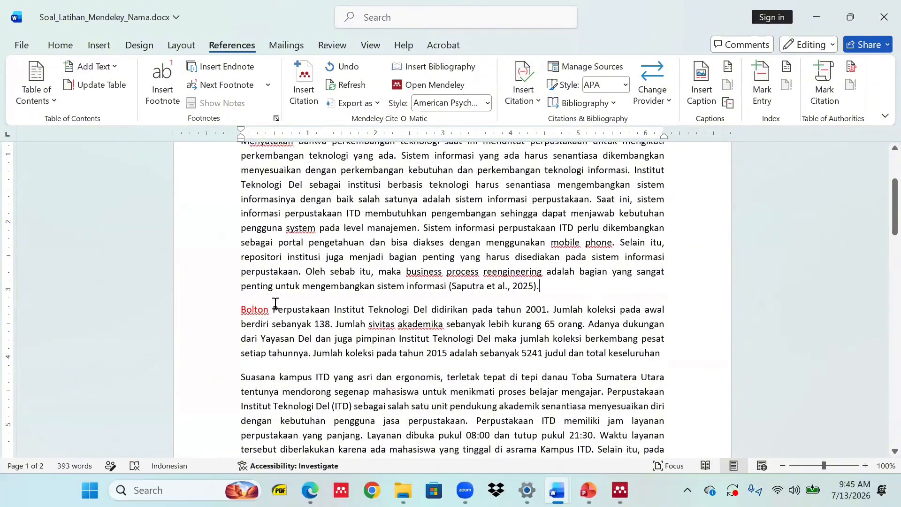
left_click_drag(275, 303, 236, 303)
key("Delete")
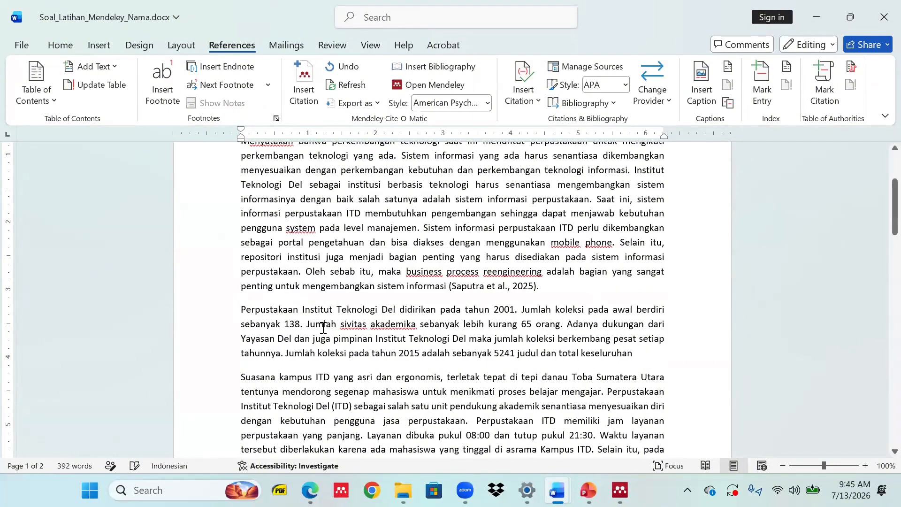
left_click(304, 86)
left_click(375, 346)
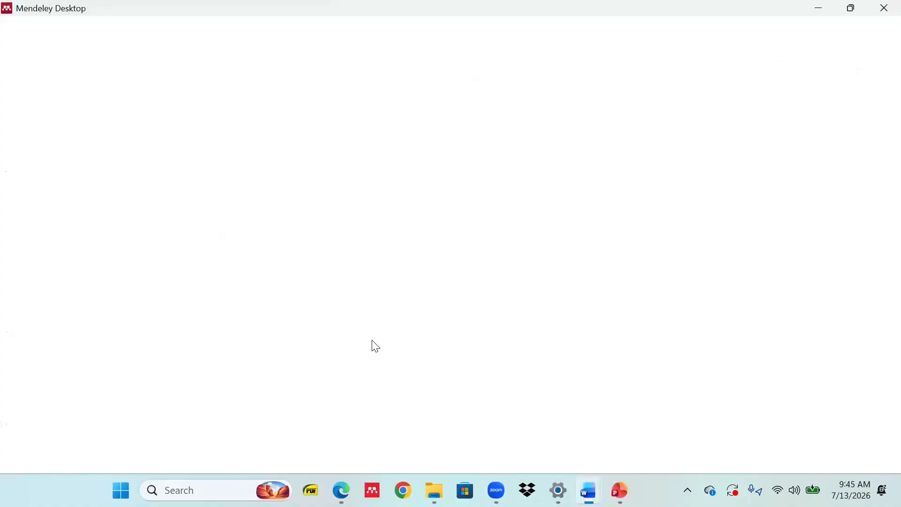
left_click(208, 130)
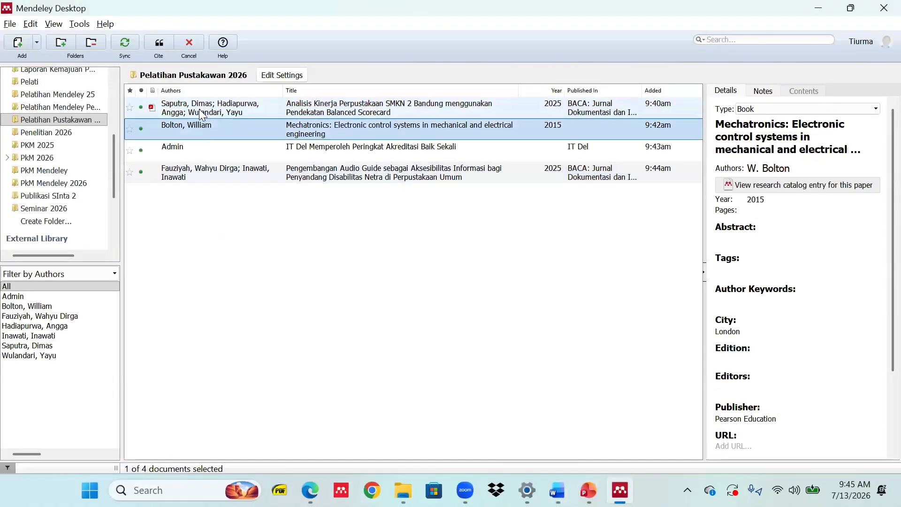
left_click(160, 45)
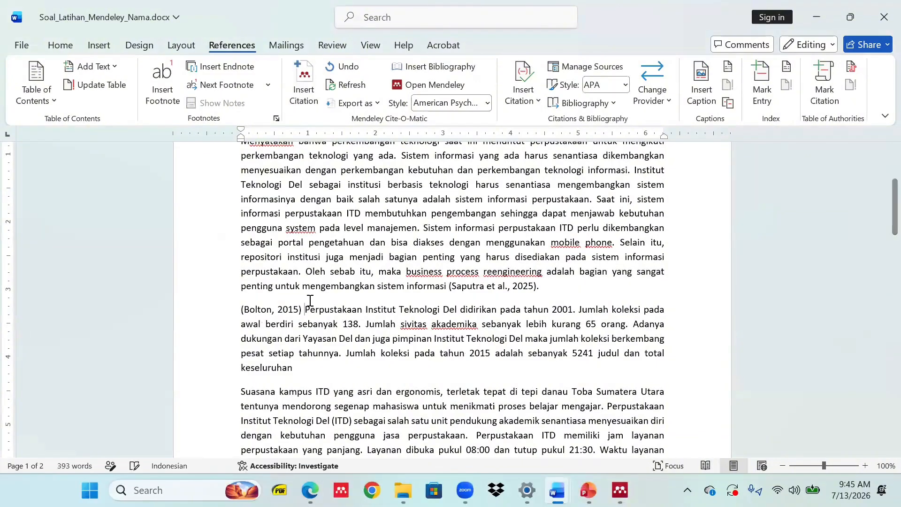
Edit the citation to 'Bolton ( 2015)', keep the manual edit, and add 'menyatakan bahwa'.
left_click(243, 310)
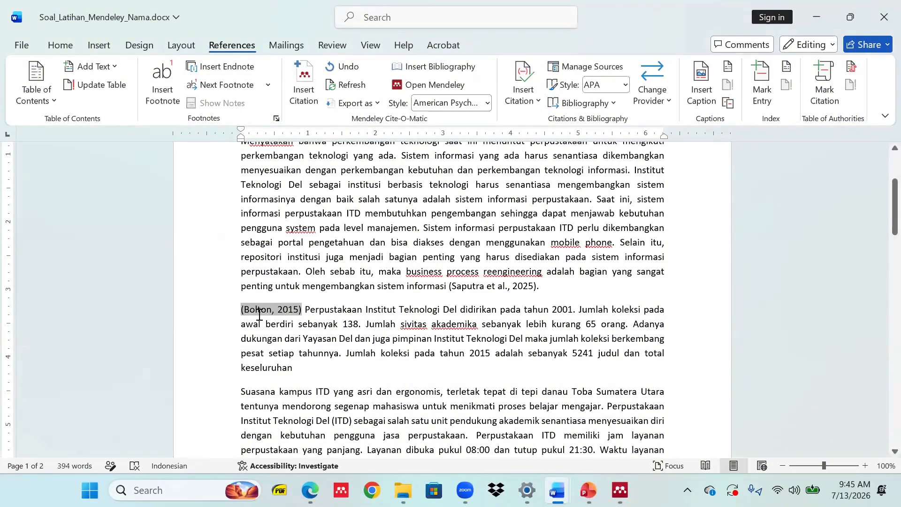
key("BackSpace")
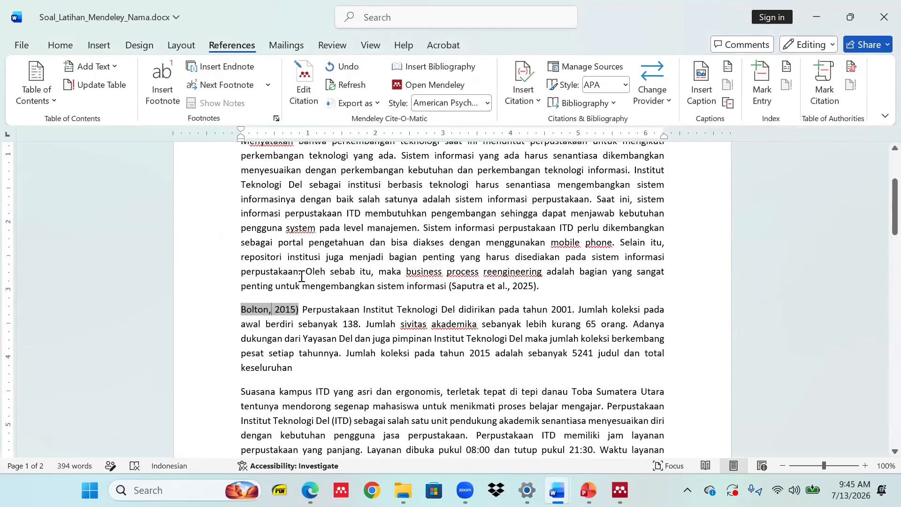
key("BackSpace")
type("(")
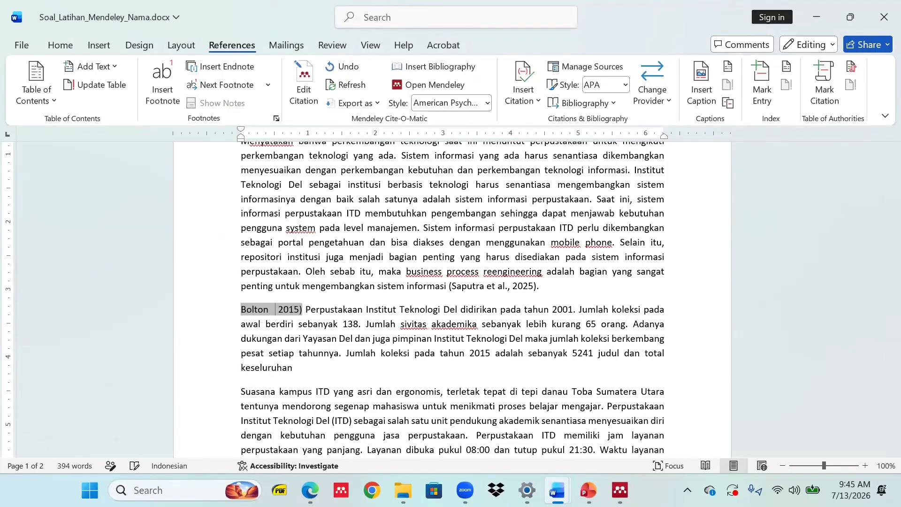
left_click(314, 311)
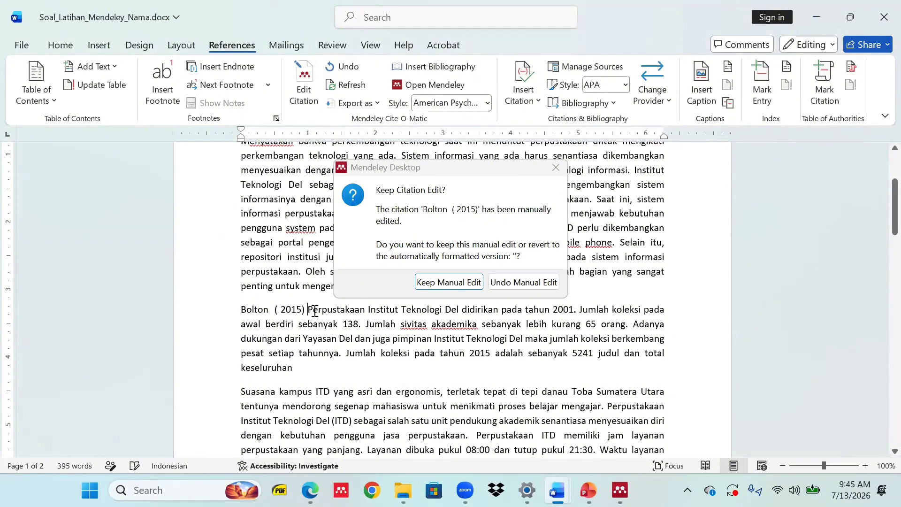
left_click(438, 282)
type("menyata")
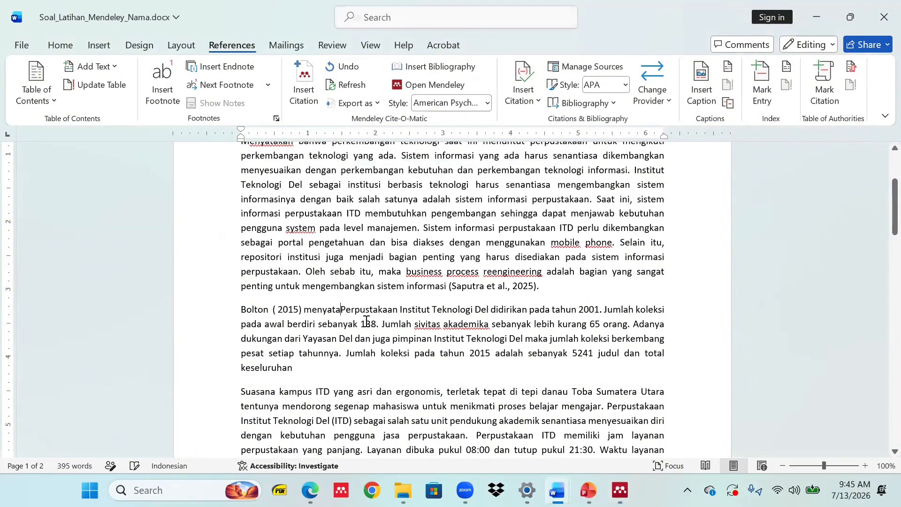
type("kan bahwa")
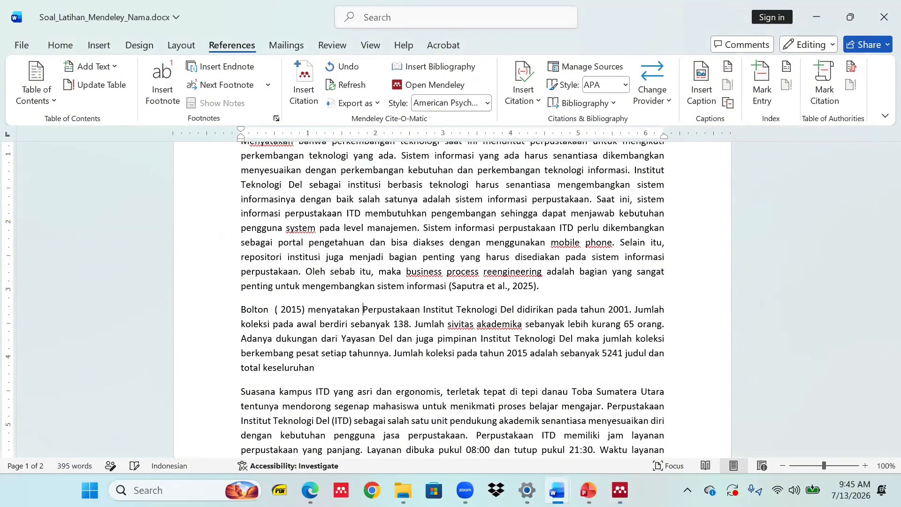
key("Delete")
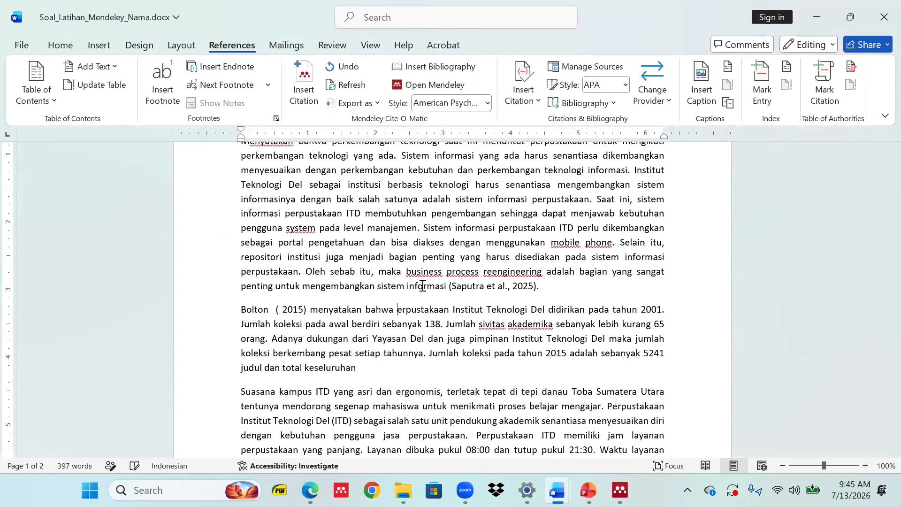
Lowercase 'perpustakaan' and delete the paragraphs from Suasana kampus to (Boysen).
type("p")
scroll(380, 330, "down", 4)
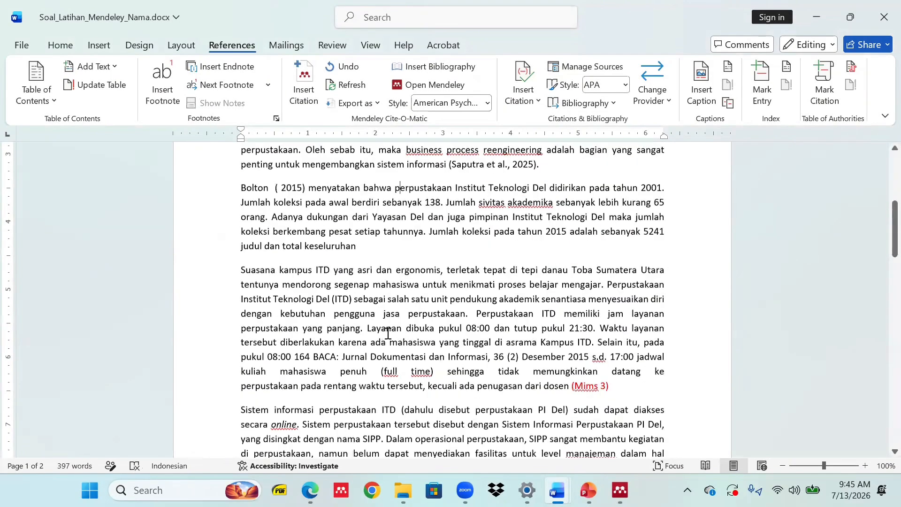
scroll(530, 344, "down", 3)
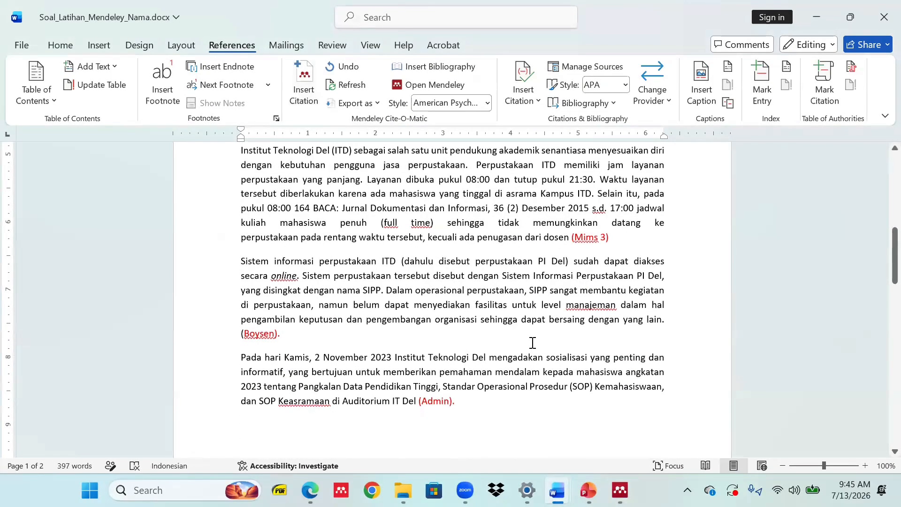
scroll(533, 342, "up", 2)
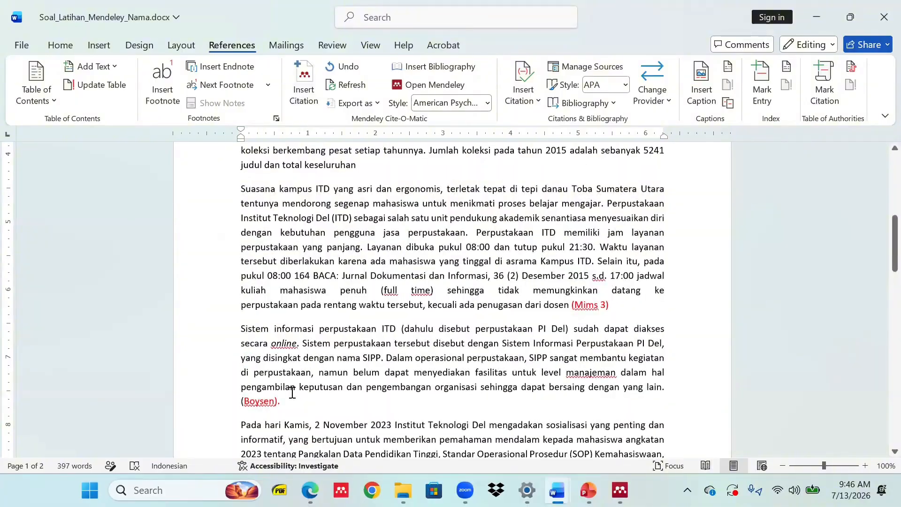
left_click_drag(282, 403, 233, 188)
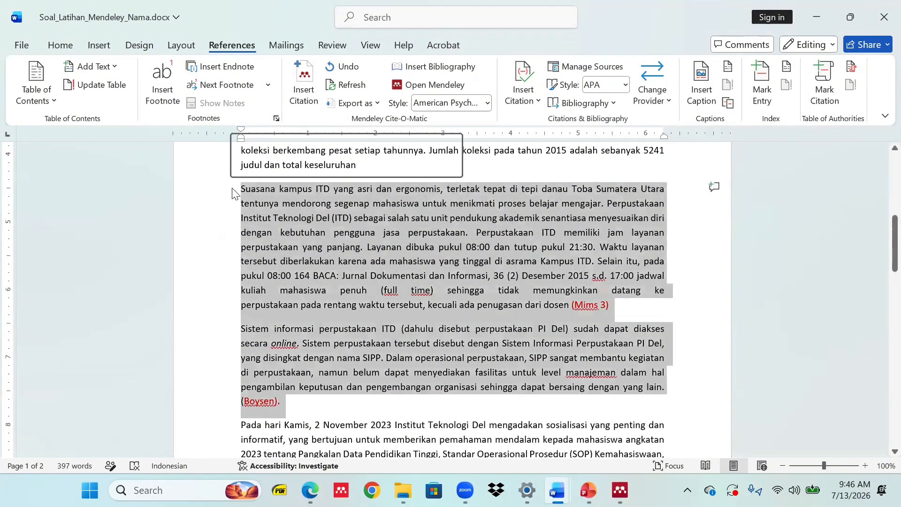
key("Delete")
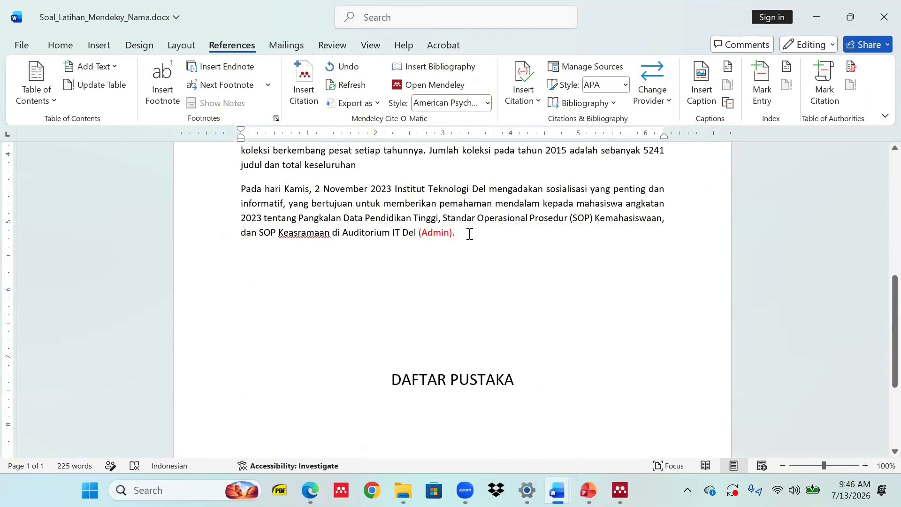
Delete the old (Admin). citation and start a new citation from the Mendeley library.
left_click(440, 229)
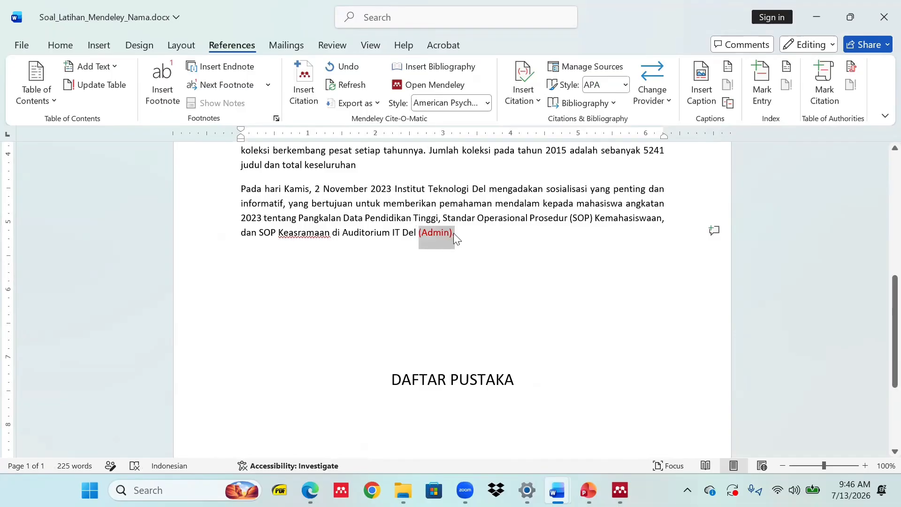
key("alt+Tab")
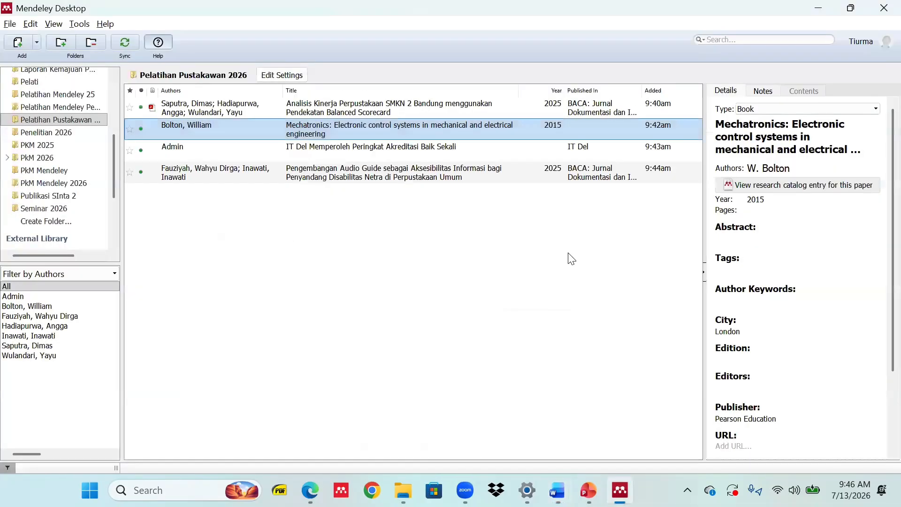
key("alt+Tab")
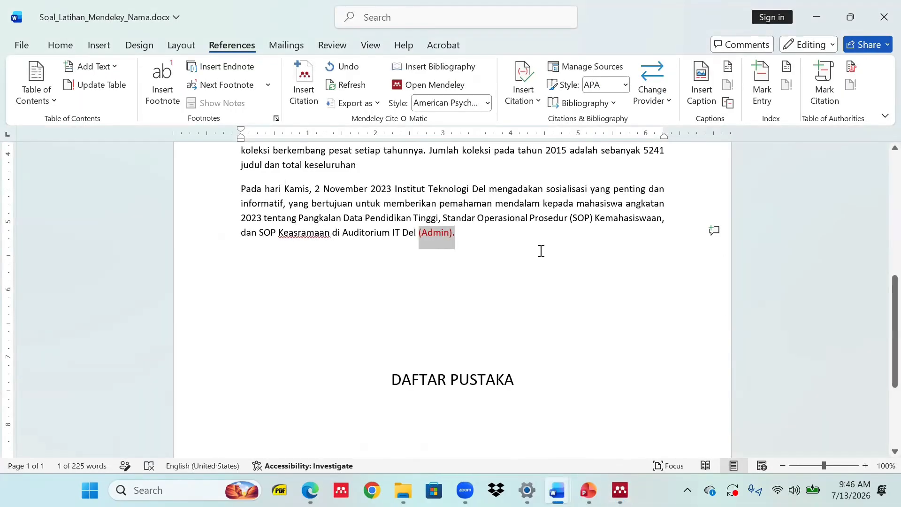
key("Delete")
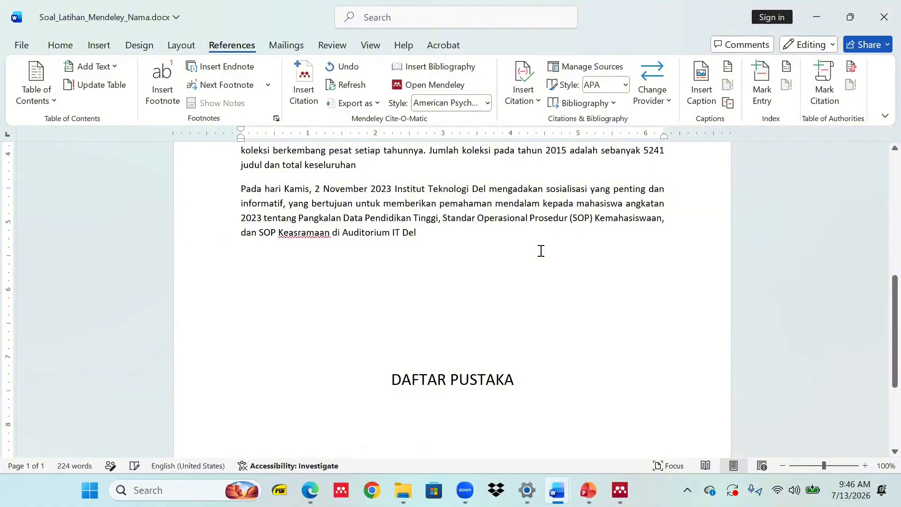
left_click(304, 90)
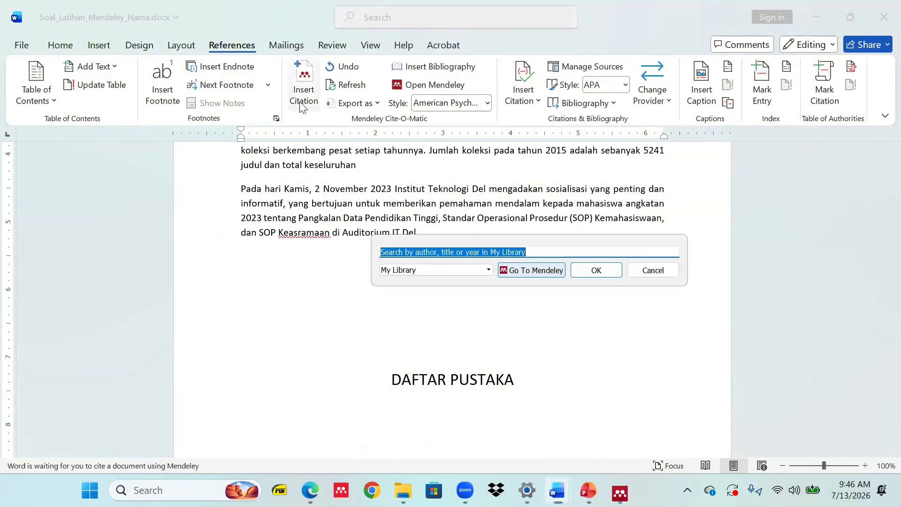
left_click(532, 270)
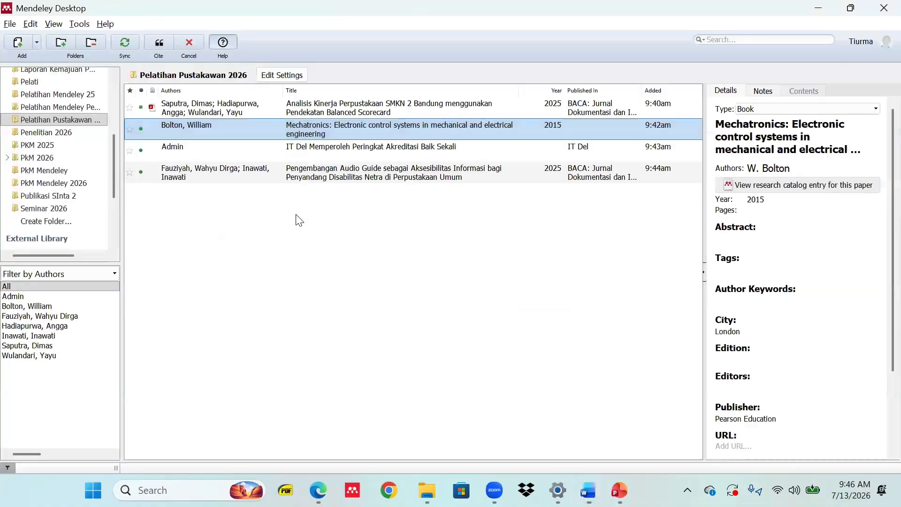
Cite the Admin IT Del web page as (Admin, n.d.) and remove the extra empty line.
left_click(193, 150)
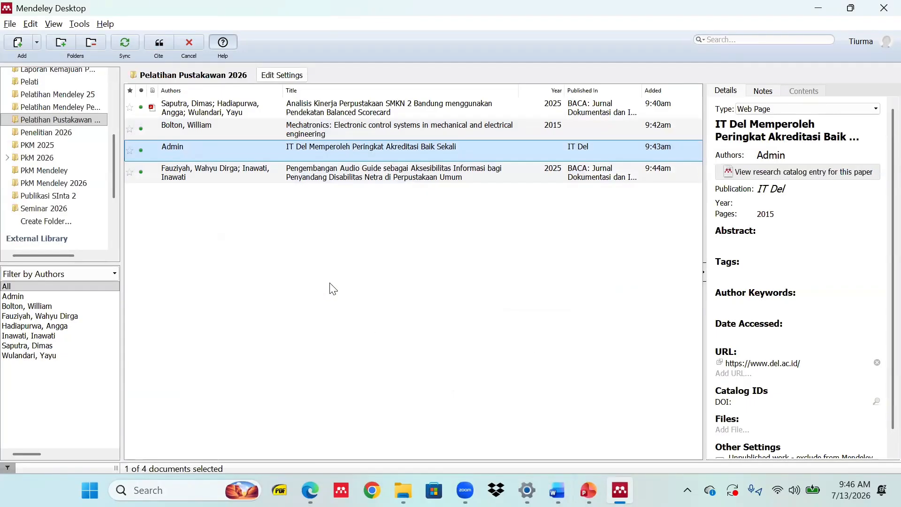
left_click(165, 43)
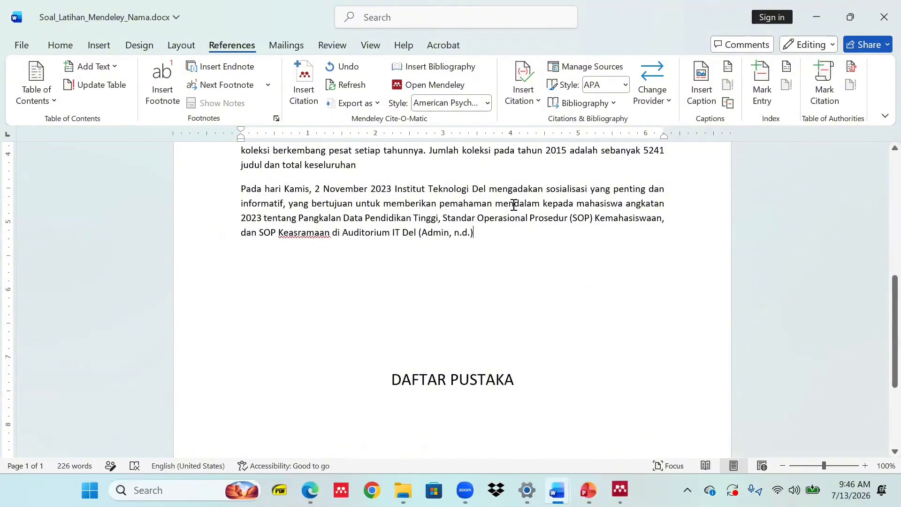
key("Return")
key("Return")
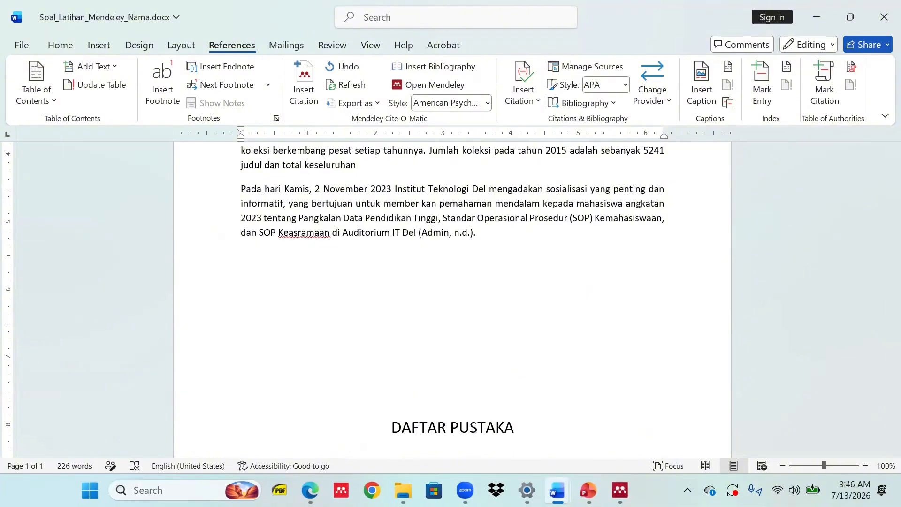
key("BackSpace")
scroll(358, 235, "up", 4)
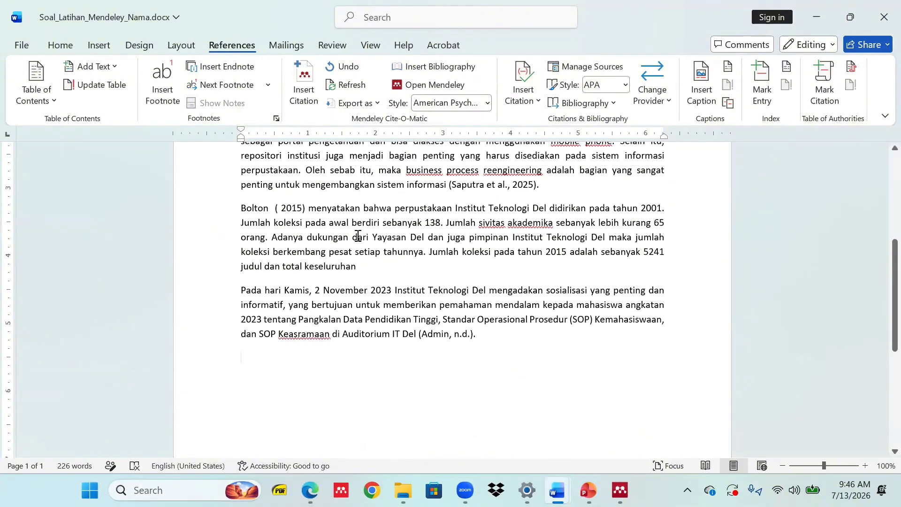
Review the Fauziyah–Inawati article's details and full URL in Mendeley.
key("alt+Tab")
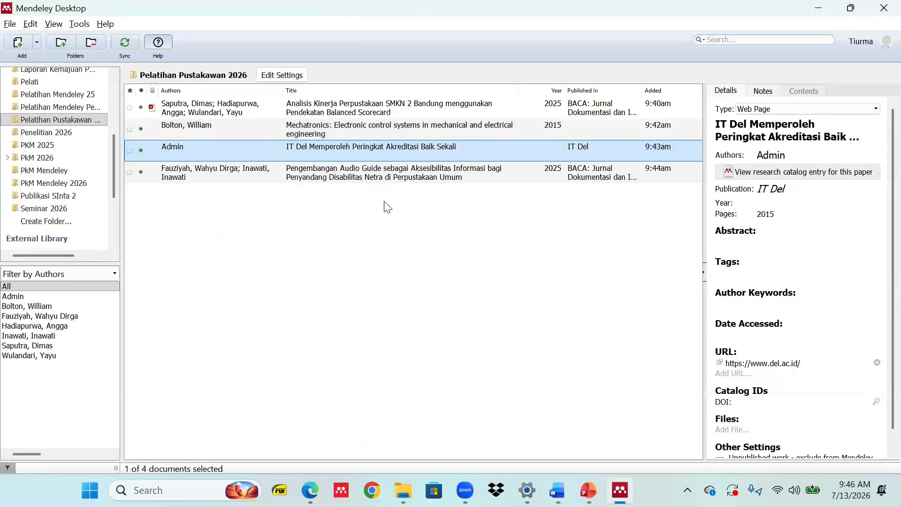
left_click(414, 181)
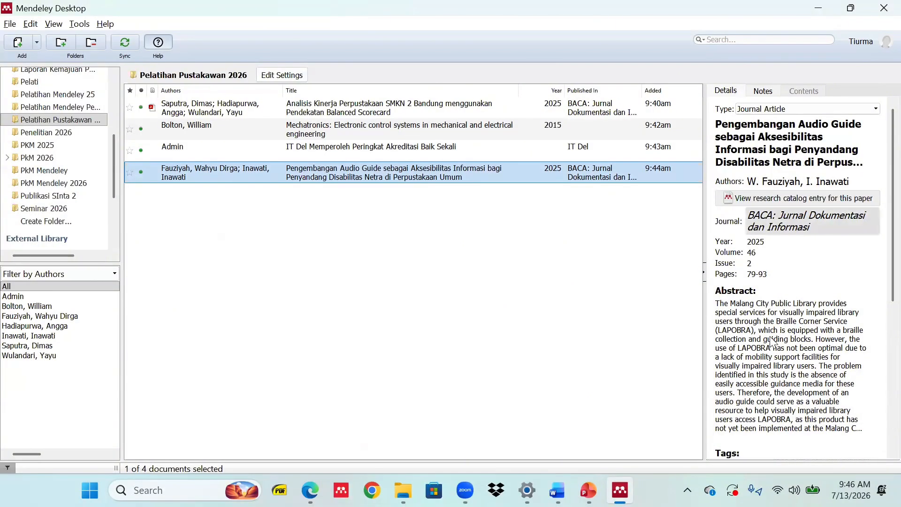
scroll(768, 374, "down", 5)
left_click(794, 334)
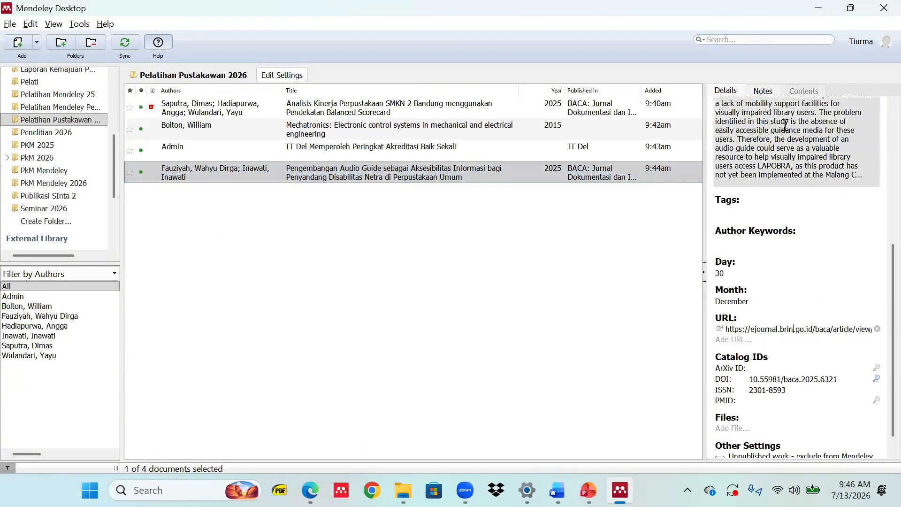
scroll(793, 134, "up", 2)
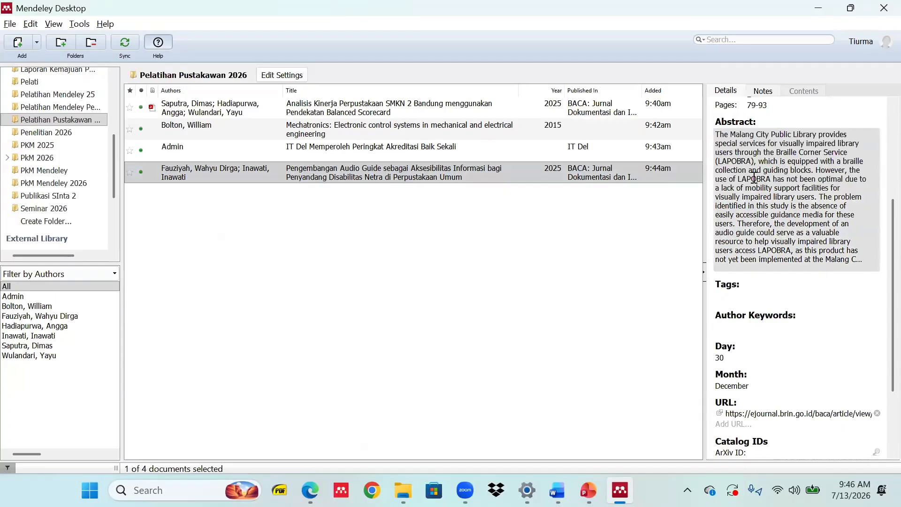
left_click(443, 193)
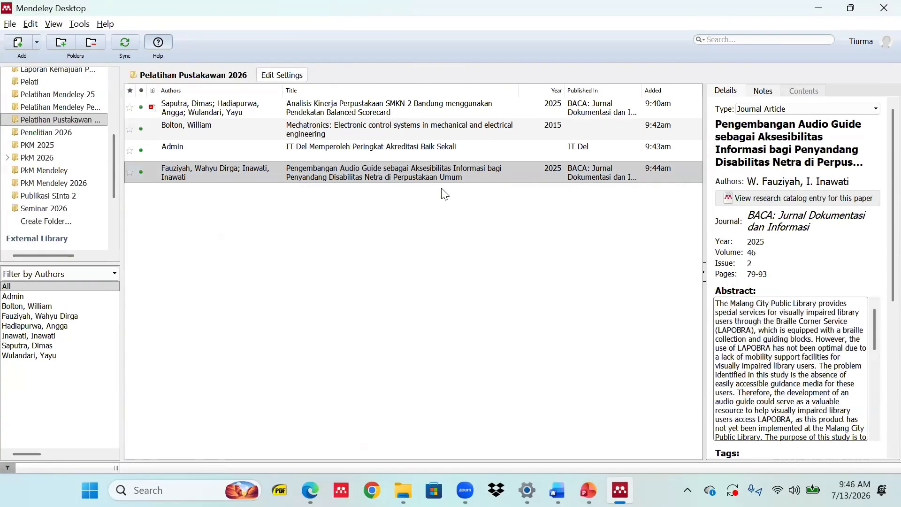
Change the essay's Mendeley citation style to IEEE.
key("alt+Tab")
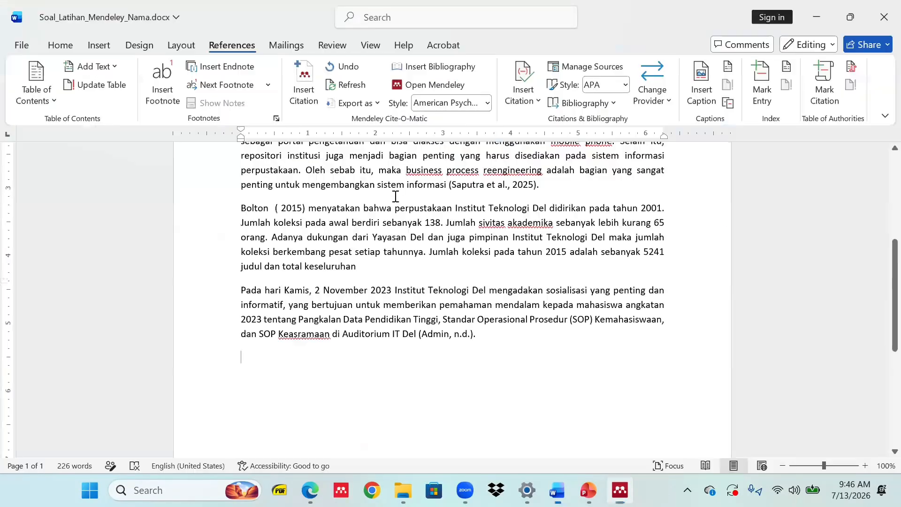
scroll(411, 281, "up", 4)
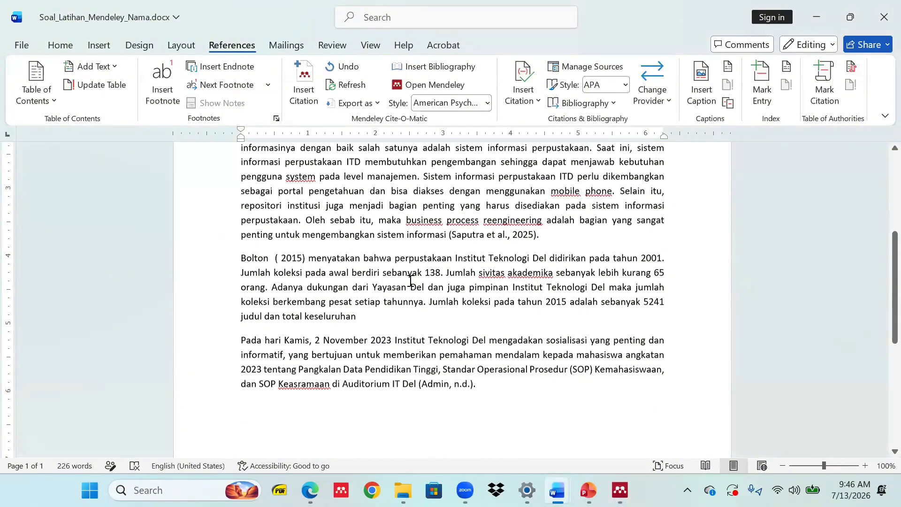
scroll(417, 288, "down", 6)
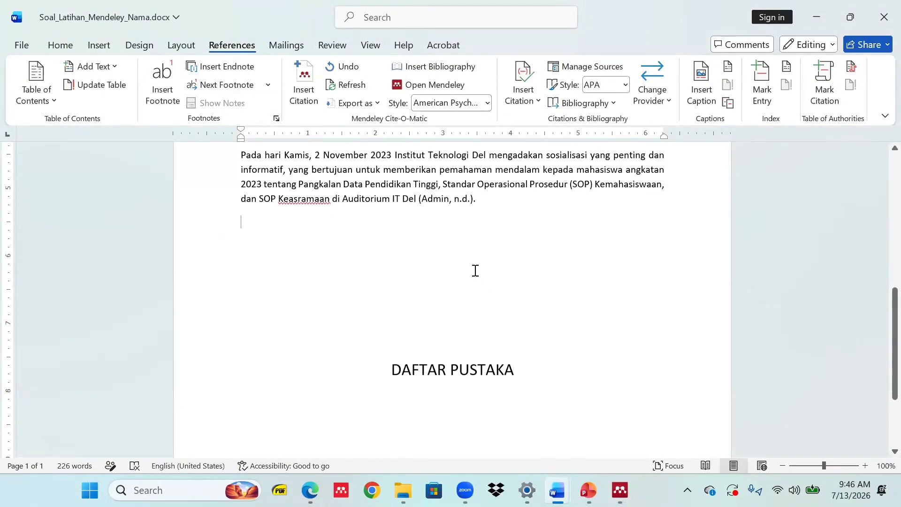
scroll(471, 274, "up", 1)
scroll(474, 284, "down", 3)
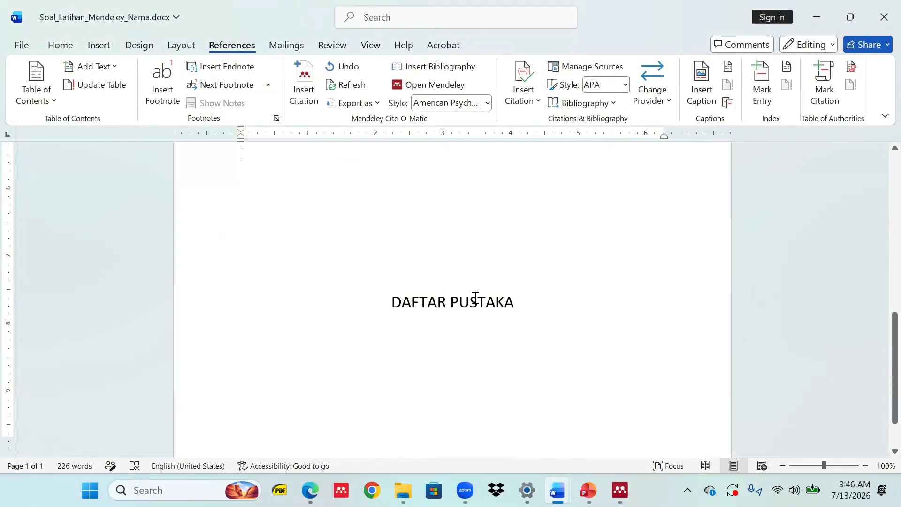
scroll(475, 301, "up", 2)
scroll(475, 300, "down", 2)
scroll(453, 300, "down", 2)
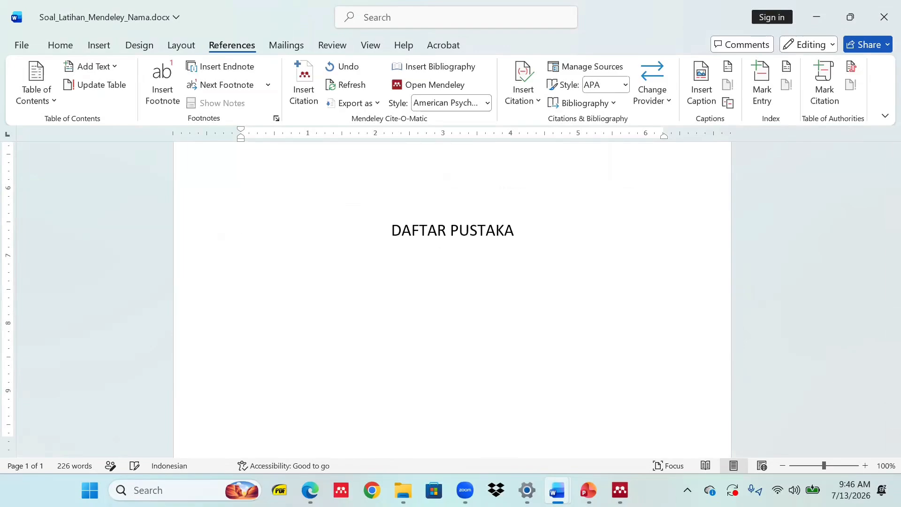
scroll(557, 217, "up", 6)
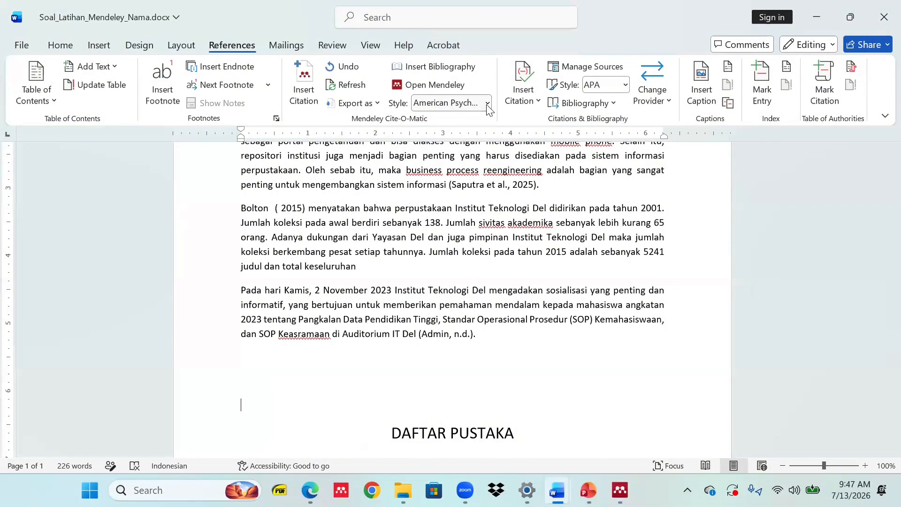
left_click(487, 105)
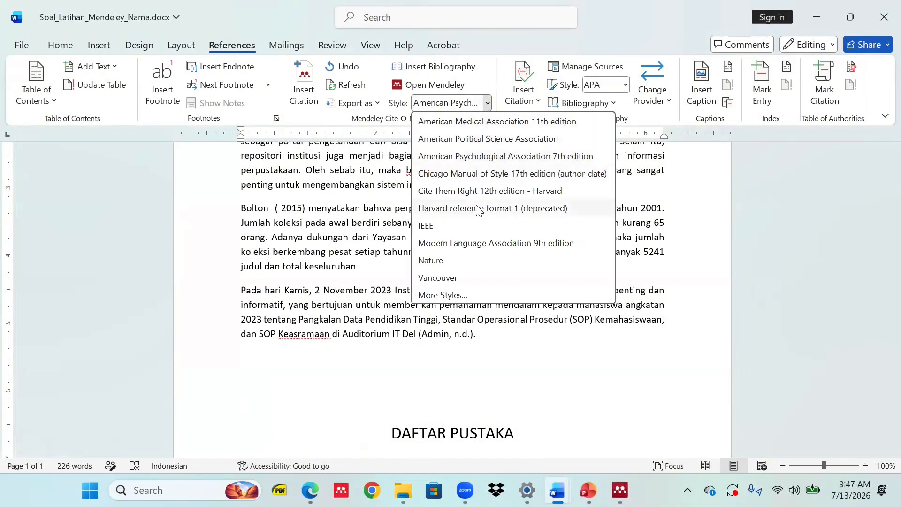
left_click(458, 227)
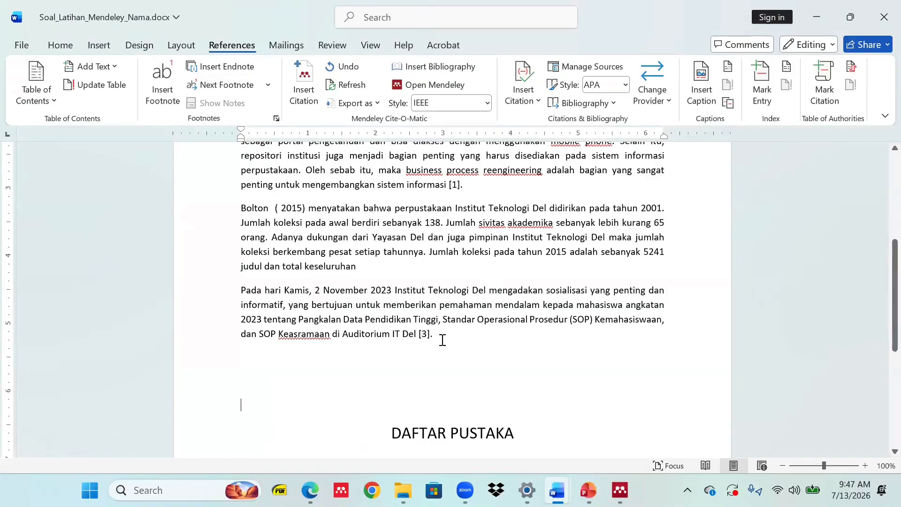
Inspect the resulting IEEE citations [1] and [3] and the Bolton ( 2015) text.
left_click(422, 334)
scroll(328, 244, "up", 3)
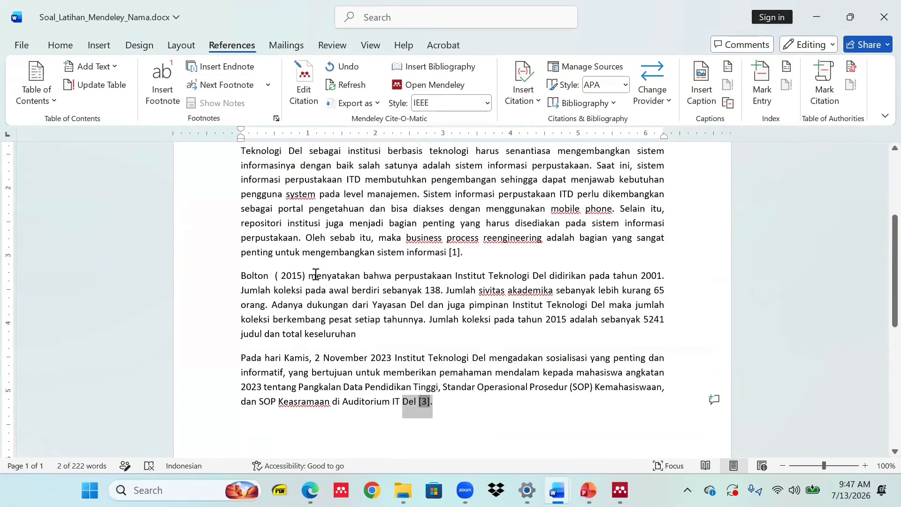
left_click_drag(306, 276, 241, 276)
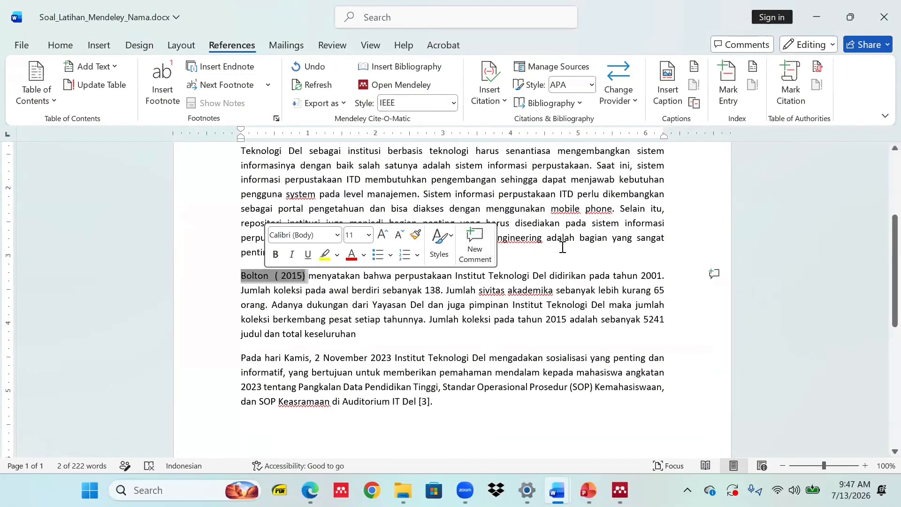
left_click(476, 250)
left_click(454, 252)
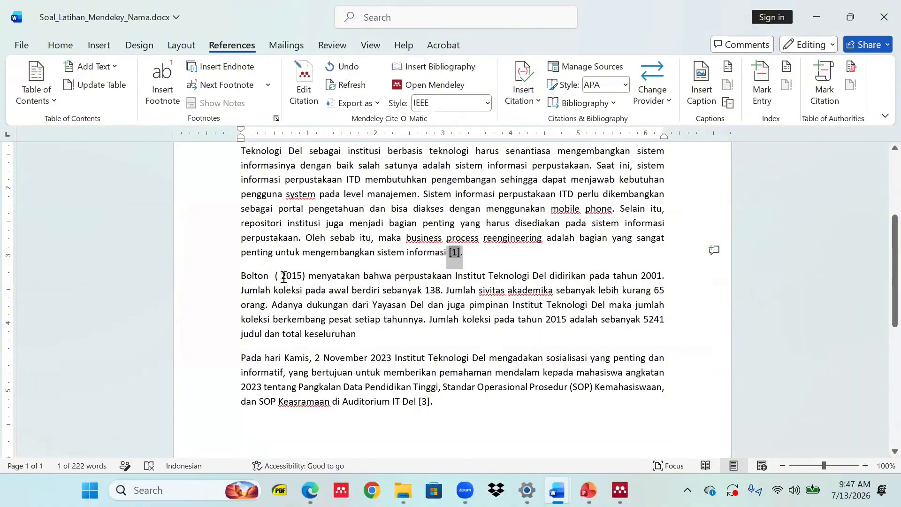
left_click_drag(288, 276, 243, 278)
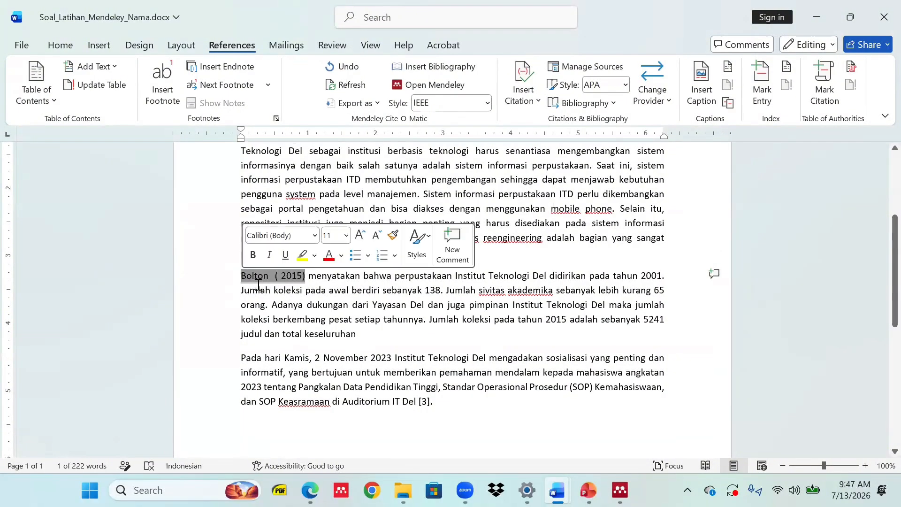
Switch citations back to APA 7th edition and end the keseluruhan sentence with a full stop.
left_click(366, 334)
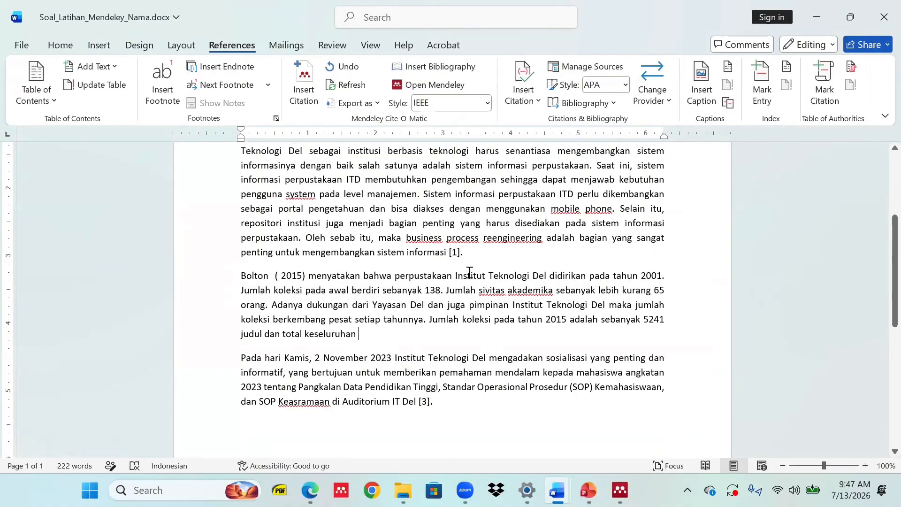
left_click(487, 103)
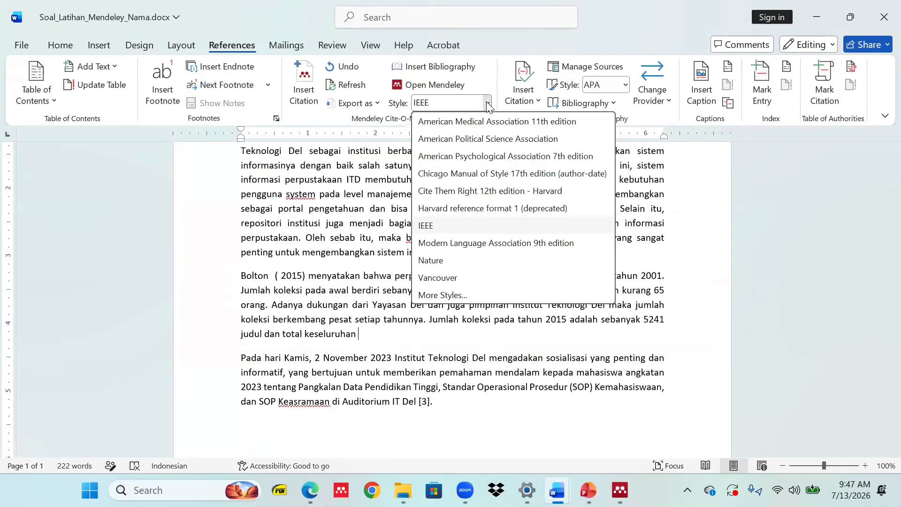
left_click(501, 158)
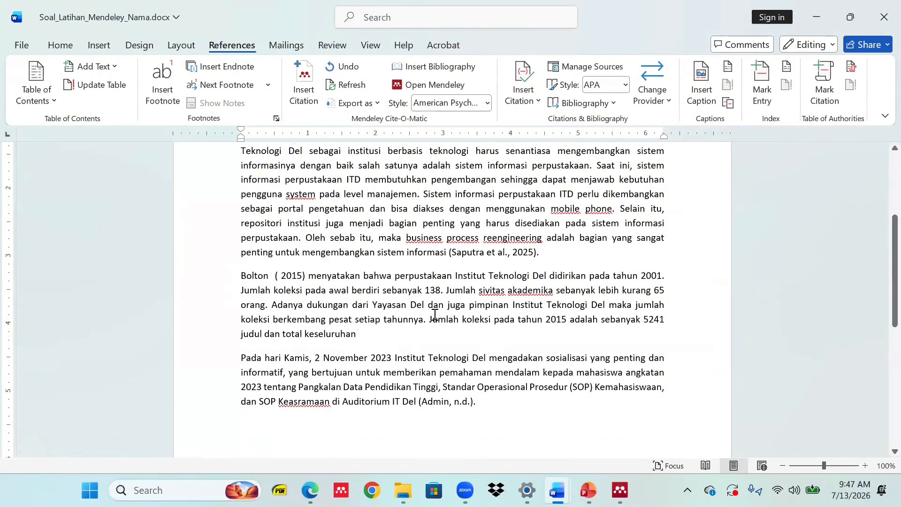
type(".")
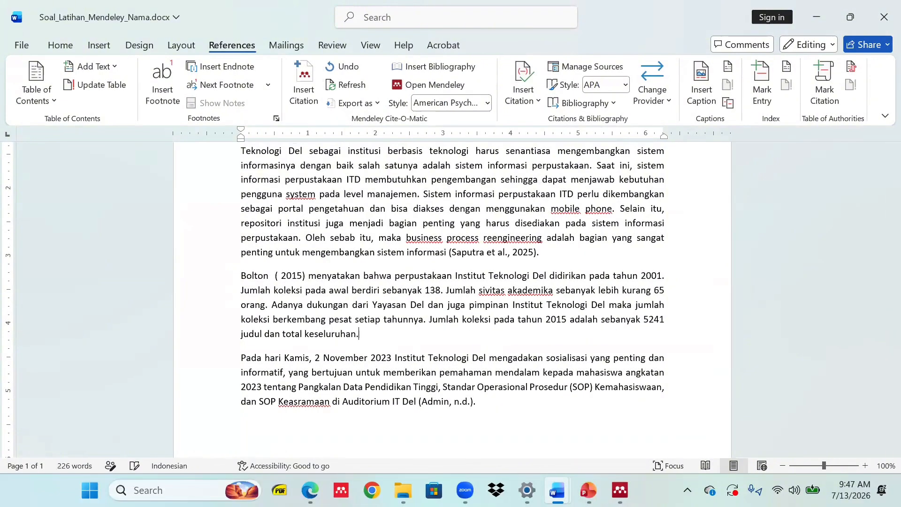
scroll(378, 331, "down", 5)
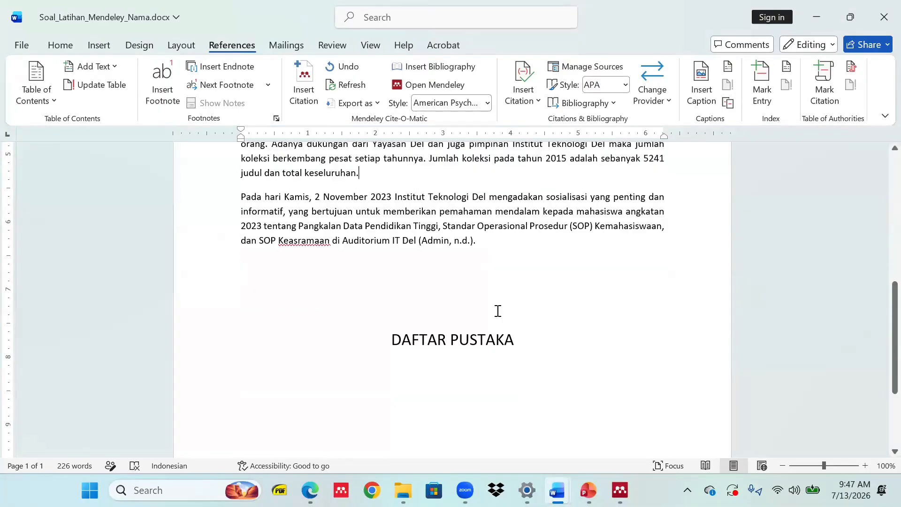
scroll(498, 311, "down", 2)
Insert the Mendeley APA bibliography on a new line below the DAFTAR PUSTAKA heading.
left_click(539, 259)
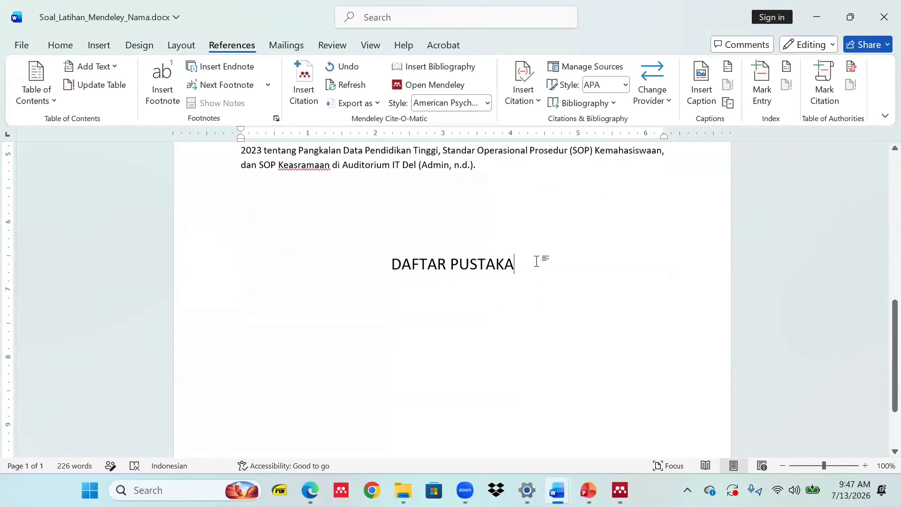
key("Return")
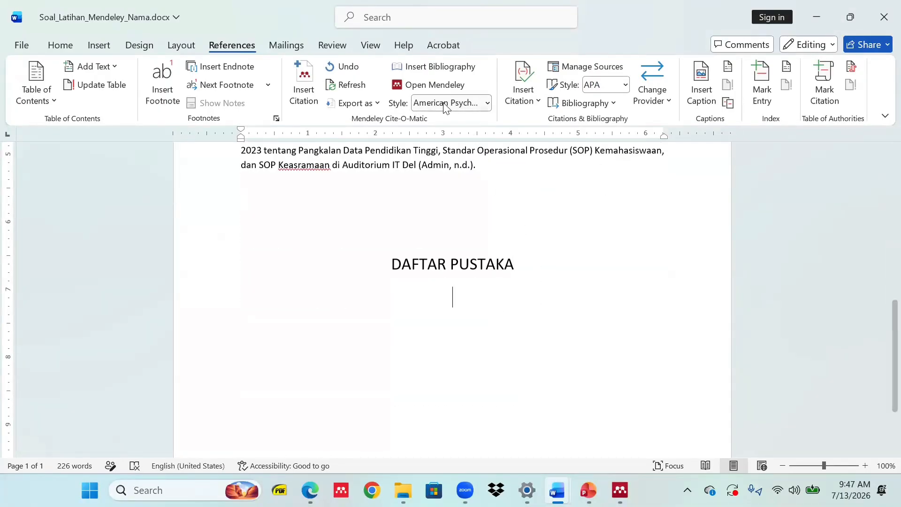
left_click(432, 67)
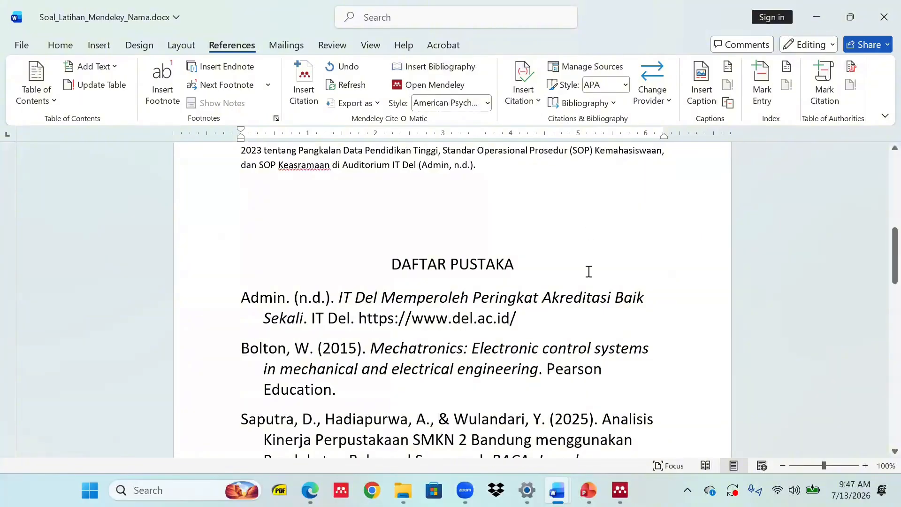
scroll(545, 299, "down", 3)
scroll(544, 299, "up", 5)
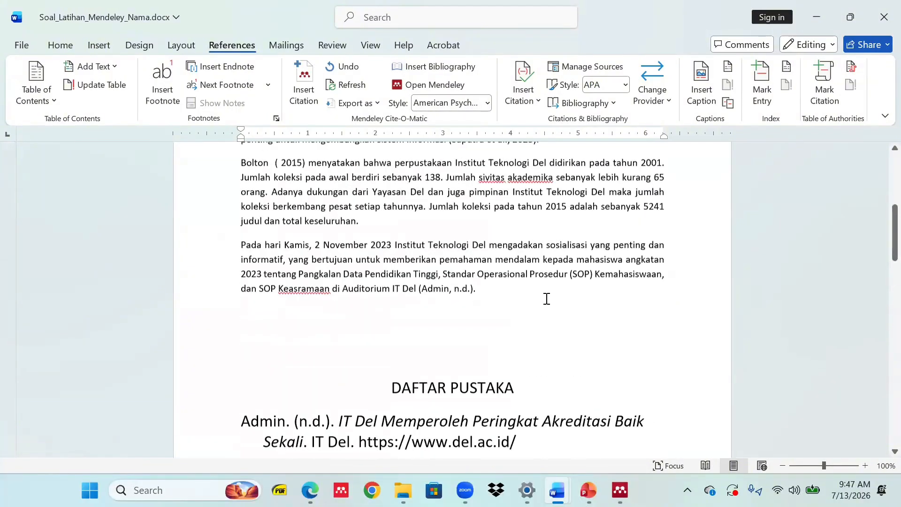
scroll(546, 298, "down", 3)
scroll(547, 298, "down", 3)
Set the selected bibliography entries to 12 pt font size.
left_click_drag(598, 360, 237, 196)
left_click(63, 45)
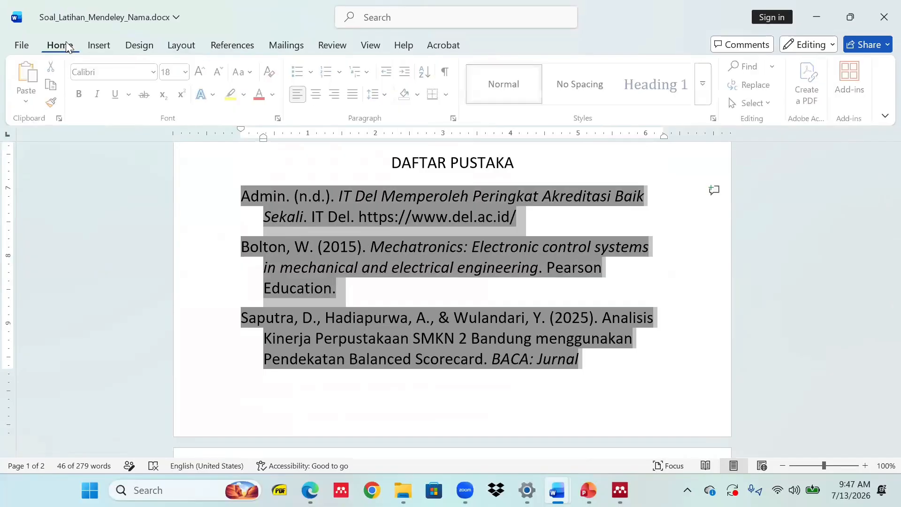
left_click(187, 72)
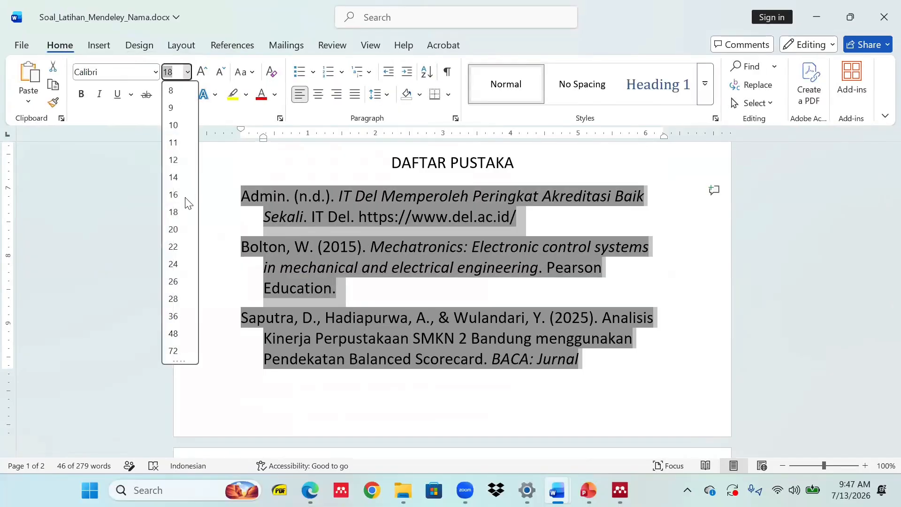
left_click(174, 160)
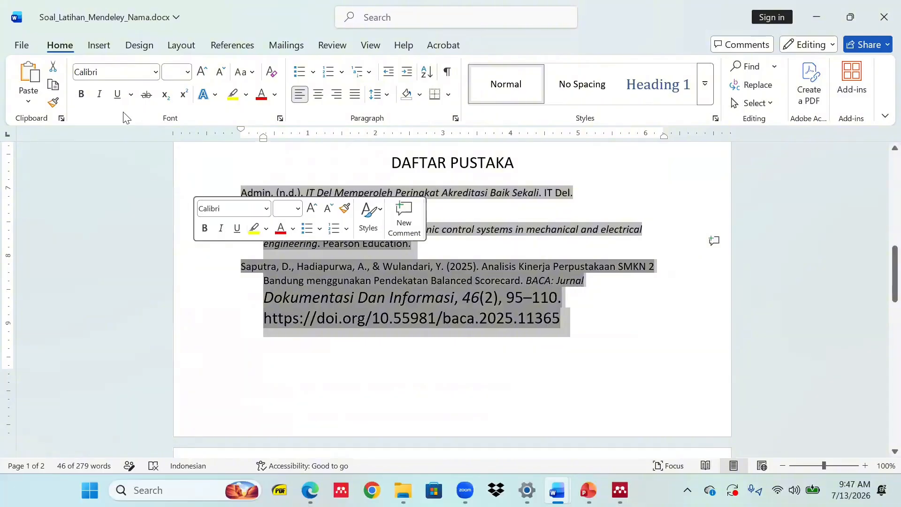
left_click(187, 72)
left_click(188, 75)
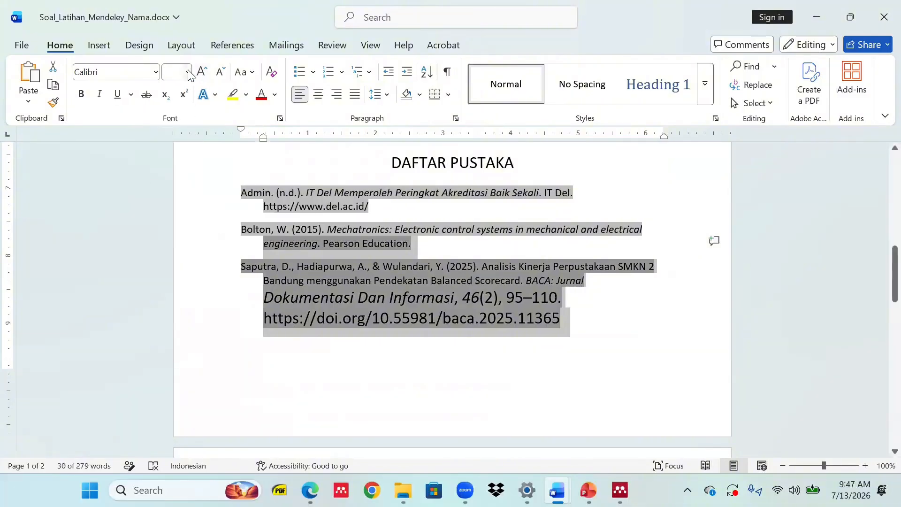
left_click(187, 72)
left_click(173, 159)
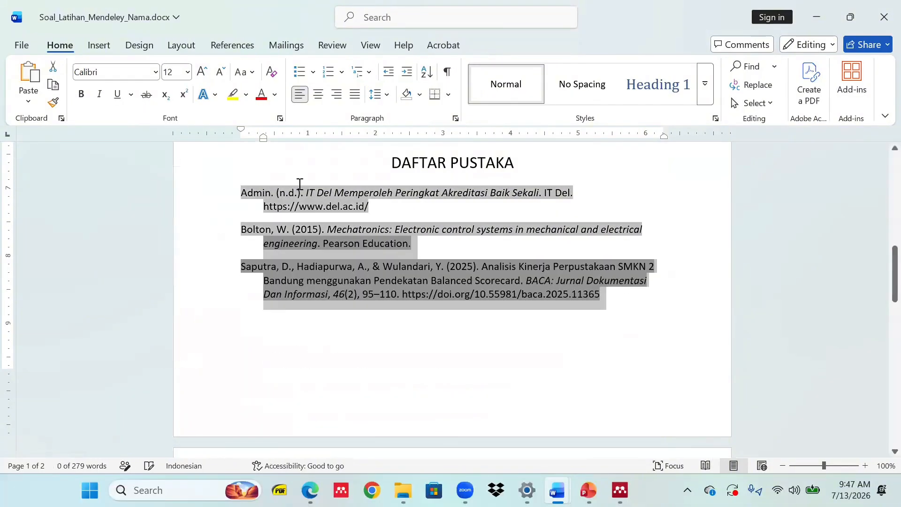
Justify the bibliography entries.
scroll(564, 304, "up", 3)
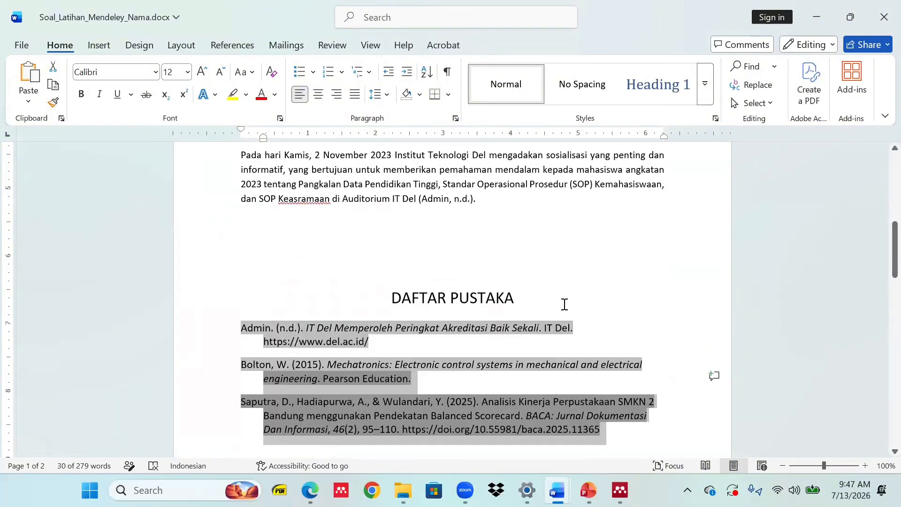
left_click(355, 94)
scroll(529, 227, "up", 5)
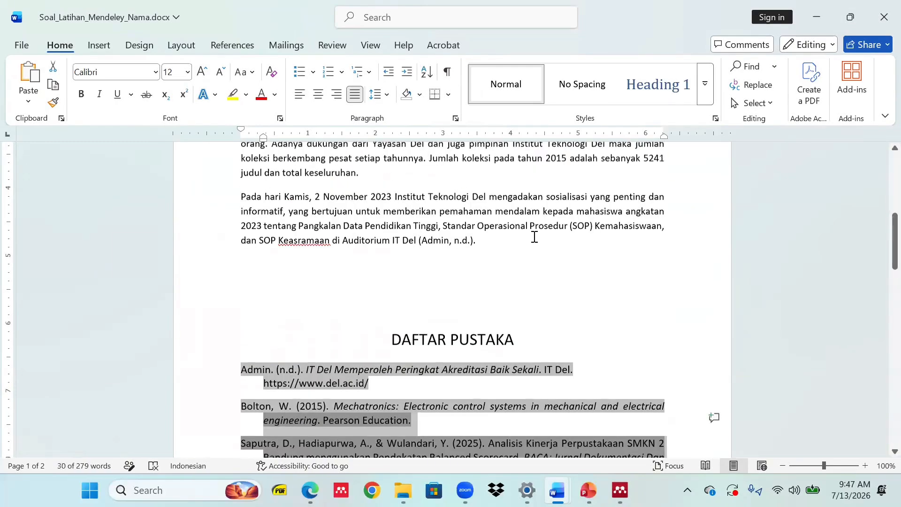
scroll(538, 247, "up", 4)
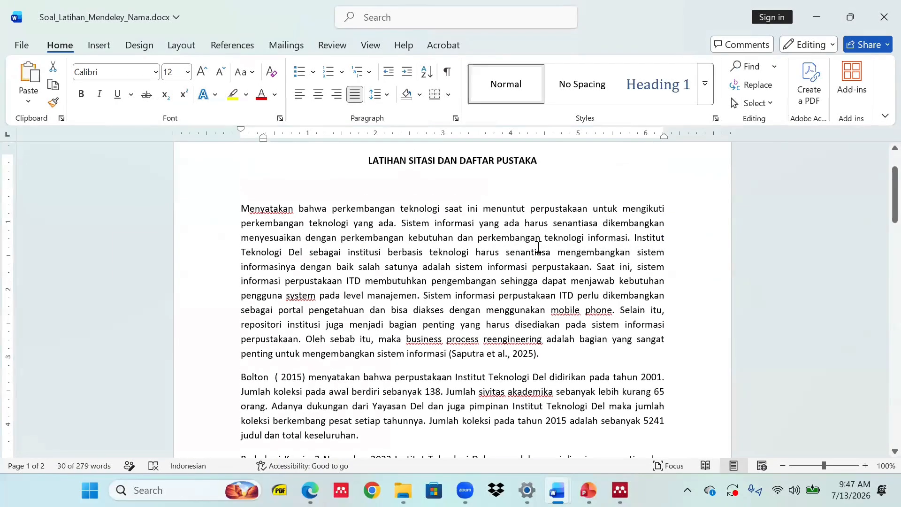
scroll(539, 248, "down", 3)
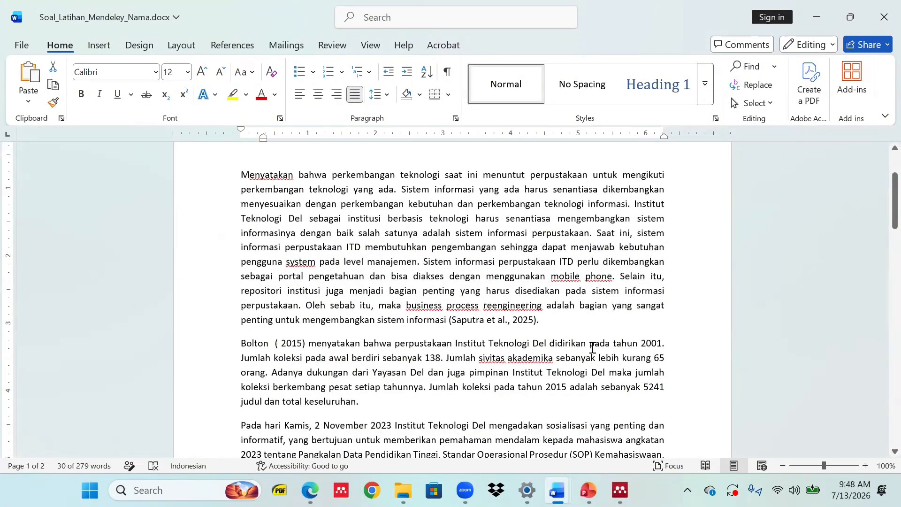
scroll(518, 355, "down", 6)
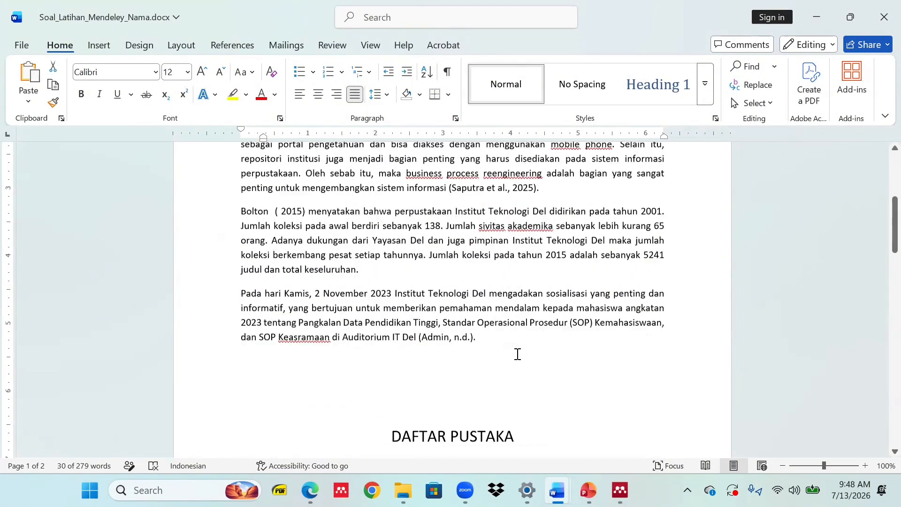
scroll(517, 351, "up", 3)
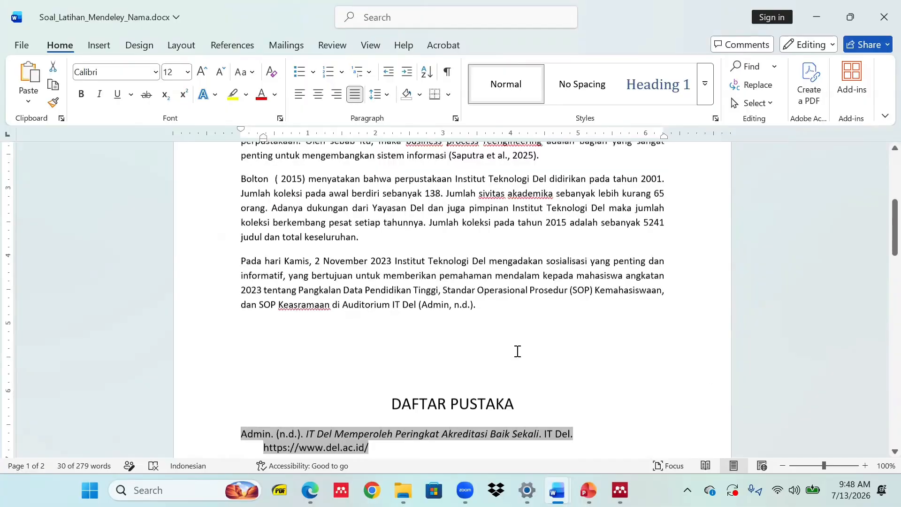
Reselect the three bibliography entries: Admin, Bolton and Saputra et al.
left_click(499, 333)
scroll(488, 314, "up", 3)
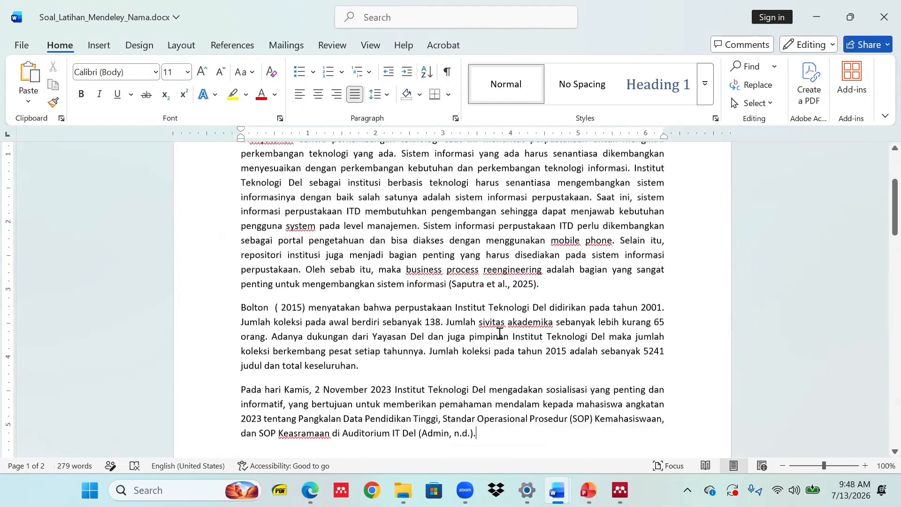
scroll(492, 303, "down", 8)
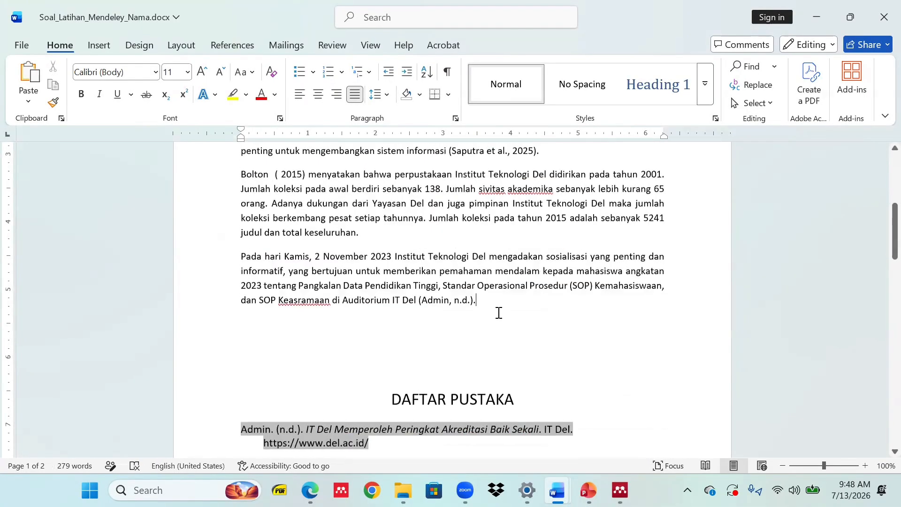
left_click_drag(596, 367, 261, 258)
scroll(518, 336, "up", 5)
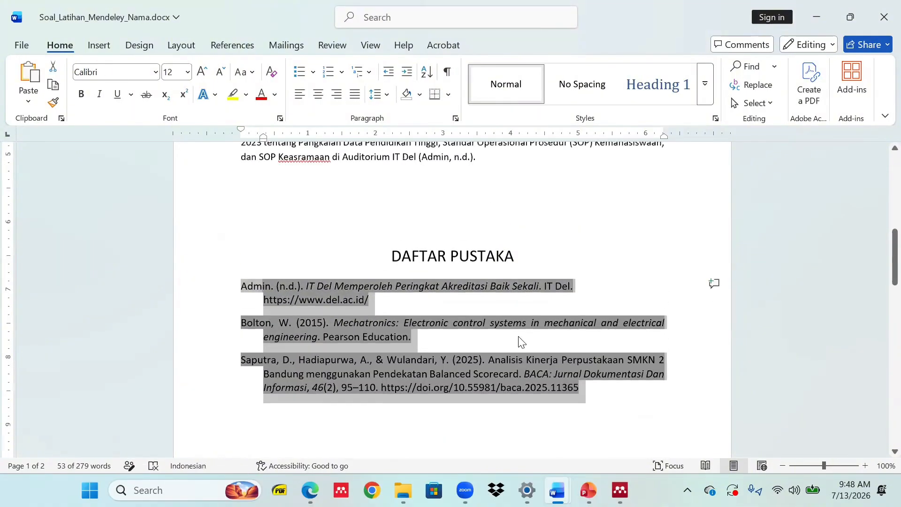
left_click_drag(493, 305, 448, 285)
scroll(549, 400, "down", 4)
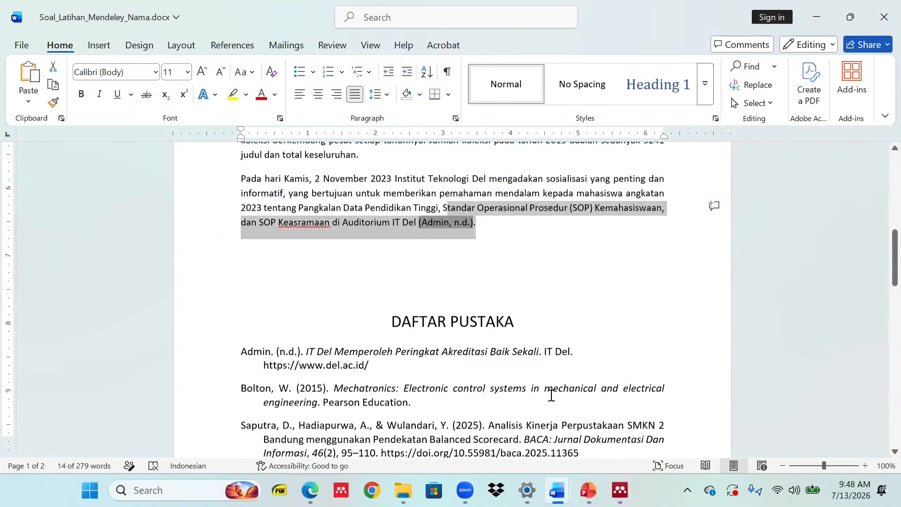